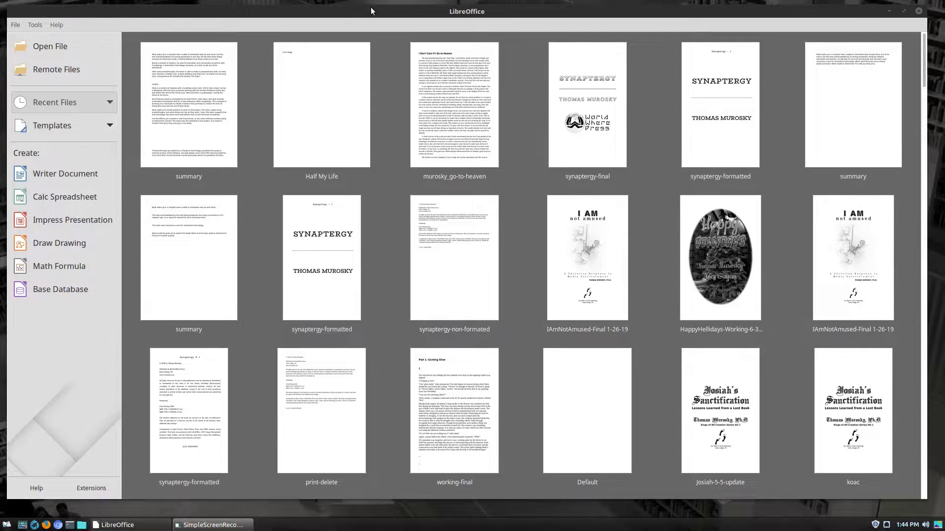
- Return to the LibreOffice Start Center and start a new Labels document from the File menu
{"action": "left_click", "coordinate": [7, 525]}
{"action": "mouse_move", "coordinate": [73, 379]}
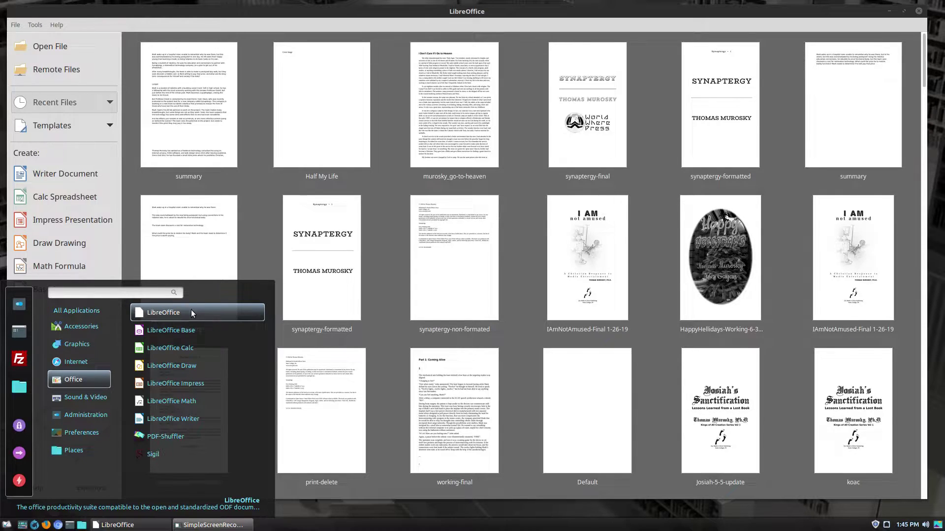
{"action": "left_click", "coordinate": [376, 14]}
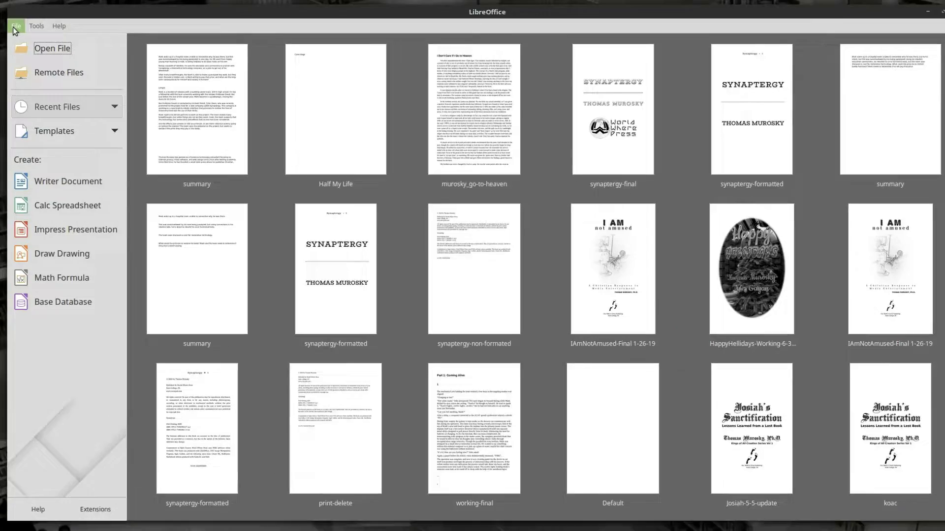
{"action": "left_click", "coordinate": [13, 25]}
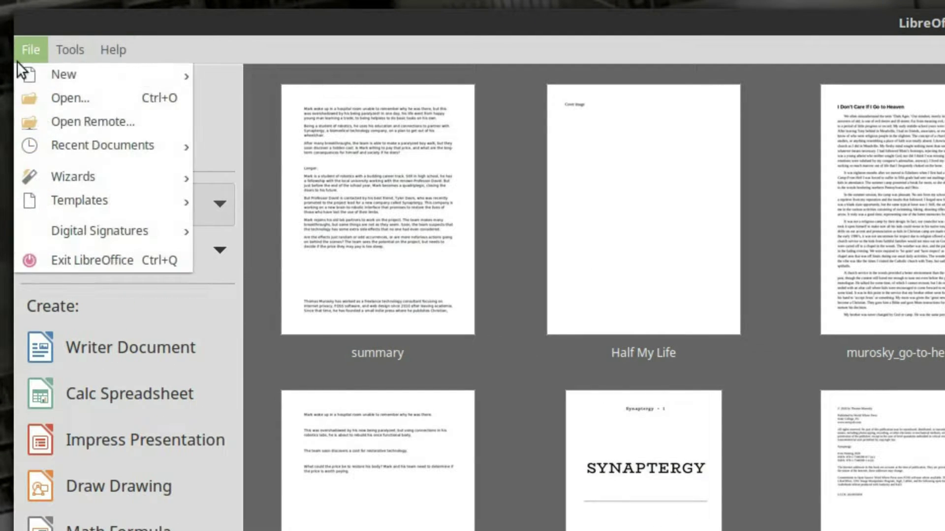
{"action": "mouse_move", "coordinate": [135, 70]}
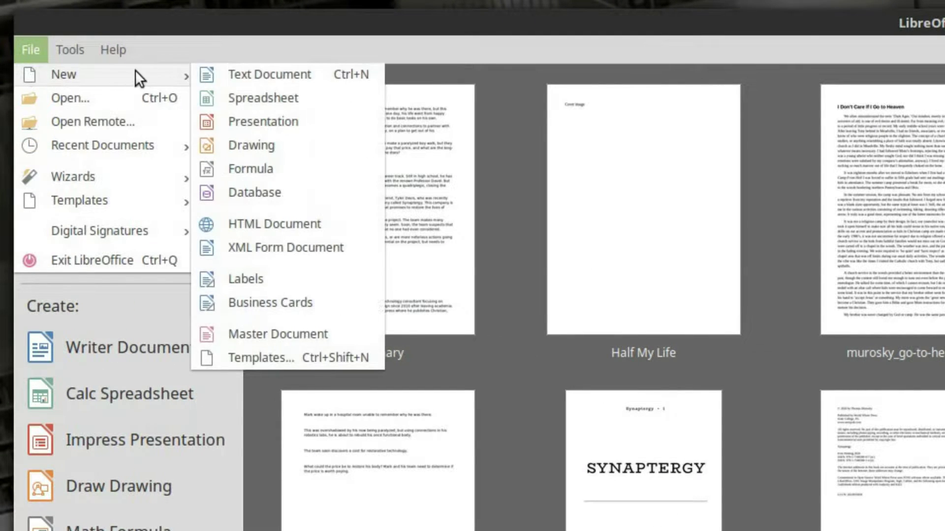
{"action": "left_click", "coordinate": [316, 274]}
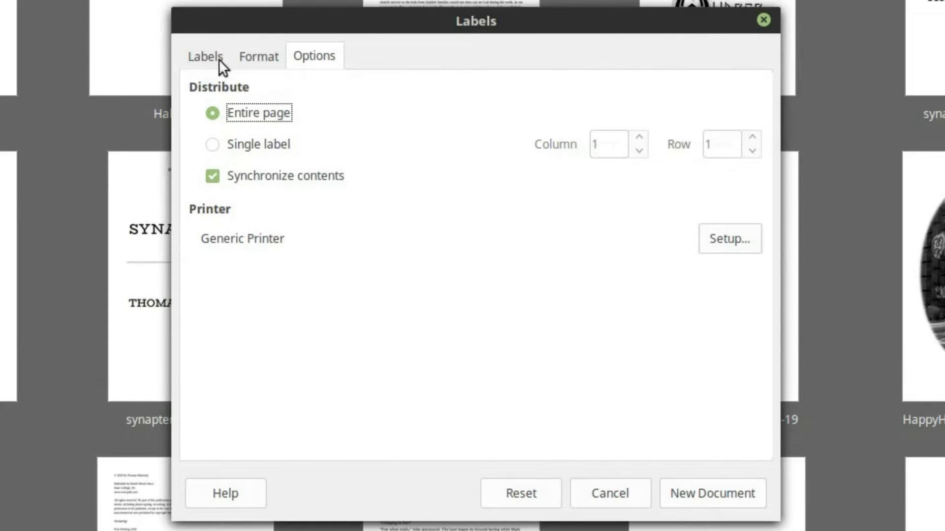
- On the Labels tab, enter the three-line OWIC Publishing return address: name, P.O. box line, and town
{"action": "left_click", "coordinate": [209, 57]}
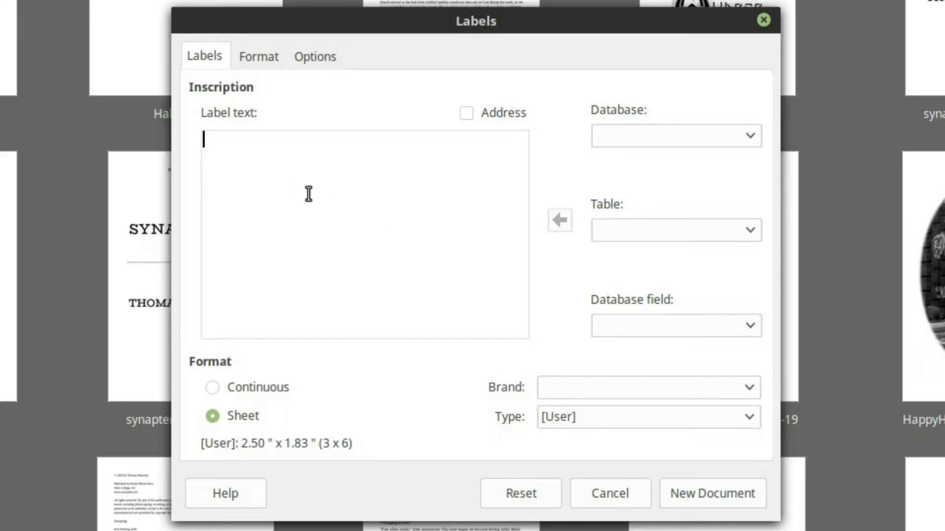
{"action": "left_click", "coordinate": [462, 114]}
{"action": "left_click", "coordinate": [462, 114]}
{"action": "type", "text": "OIWIC"}
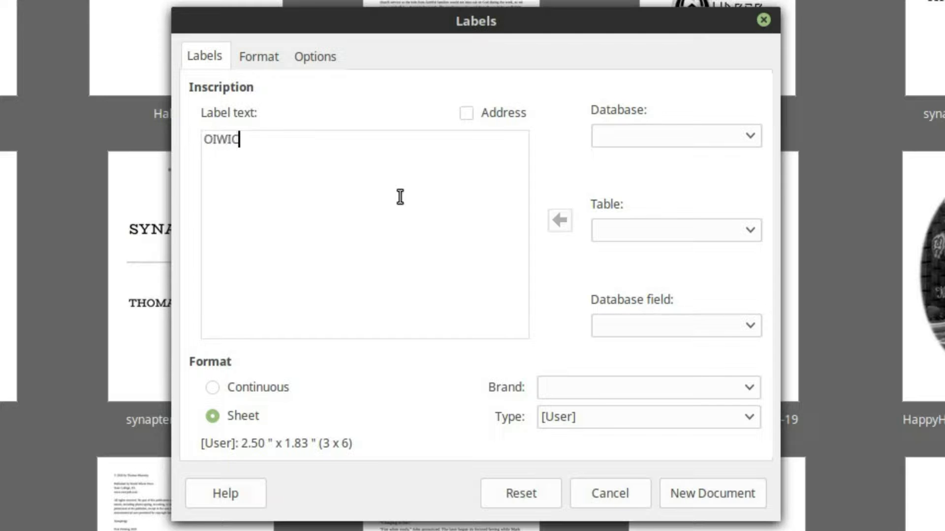
{"action": "key", "text": "BackSpace"}
{"action": "key", "text": "BackSpace"}
{"action": "key", "text": "BackSpace"}
{"action": "key", "text": "BackSpace"}
{"action": "type", "text": "WIC Publishing"}
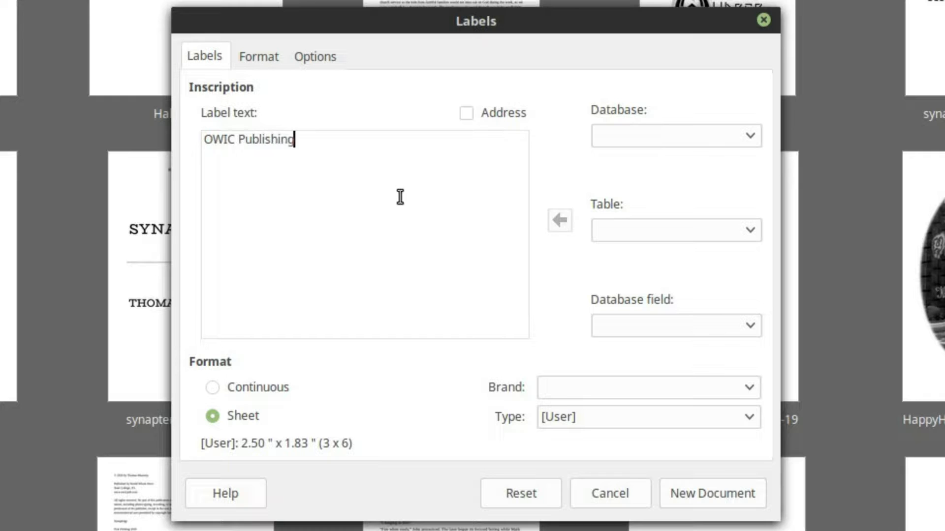
{"action": "key", "text": "Return"}
{"action": "type", "text": "P.O. Box XXXX"}
{"action": "key", "text": "Return"}
{"action": "type", "text": "Any"}
{"action": "type", "text": "two"}
{"action": "key", "text": "BackSpace"}
{"action": "key", "text": "BackSpace"}
{"action": "key", "text": "BackSpace"}
{"action": "type", "text": "town"}
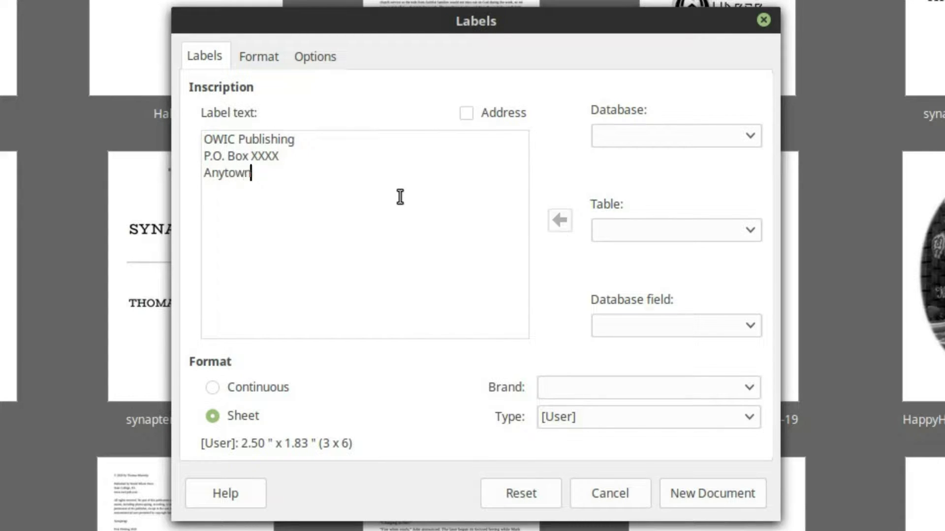
{"action": "type", "text": ", AS 12345"}
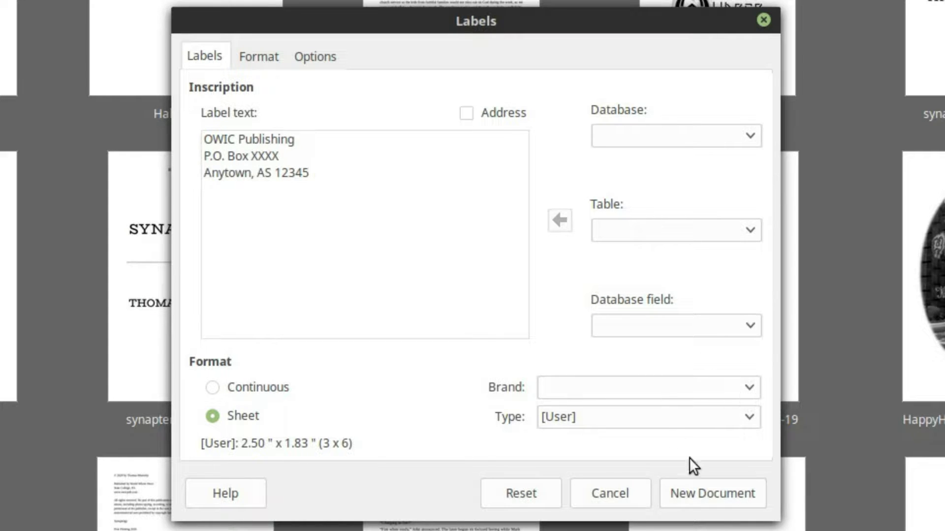
- Choose Avery Letter Size as the brand and pick the 5159 Address label type
{"action": "left_click", "coordinate": [749, 387]}
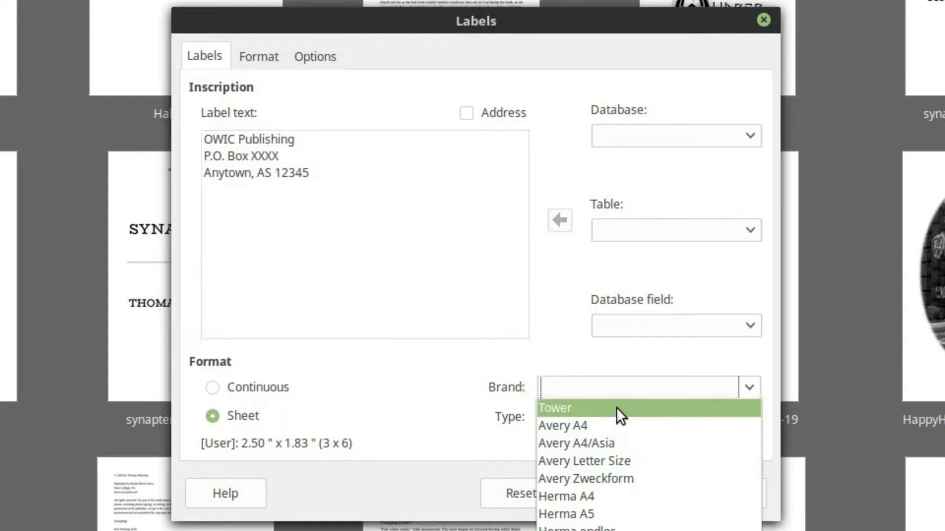
{"action": "left_click", "coordinate": [643, 463]}
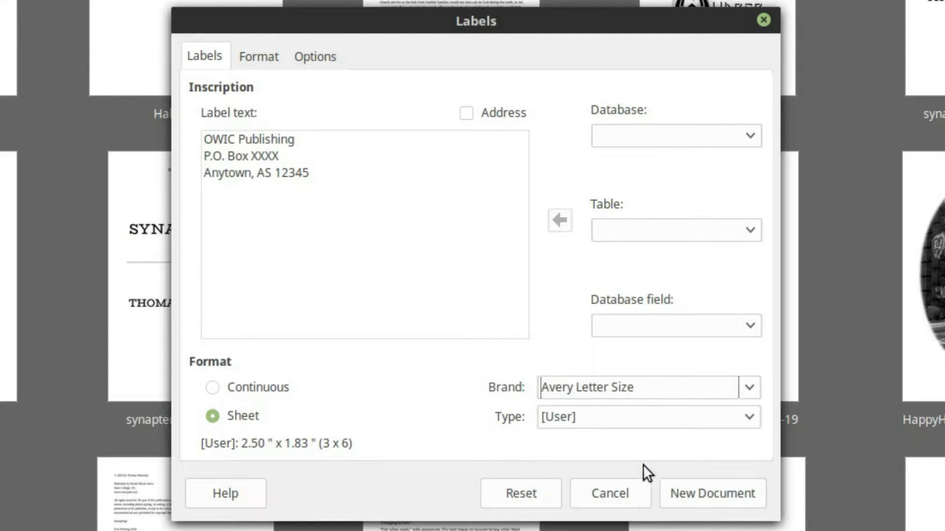
{"action": "left_click", "coordinate": [750, 417]}
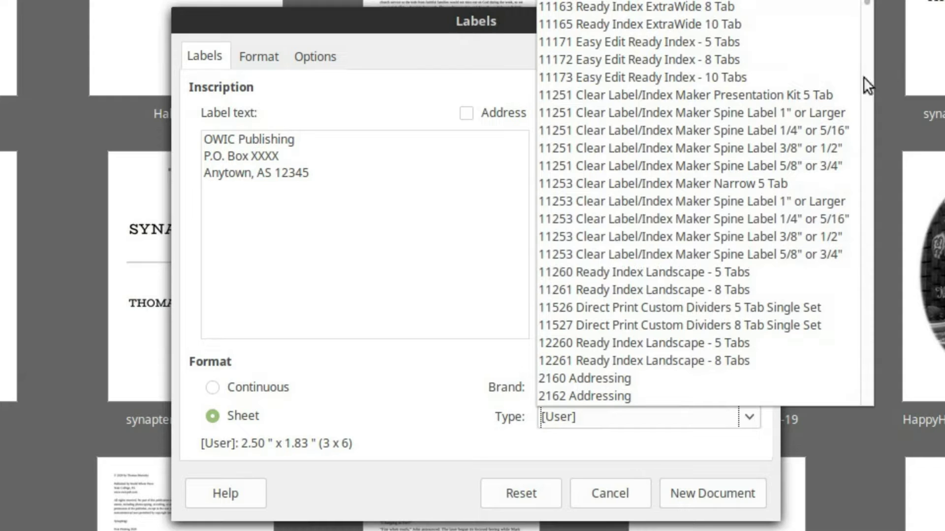
{"action": "scroll", "coordinate": [802, 137], "scroll_direction": "down", "scroll_amount": 20}
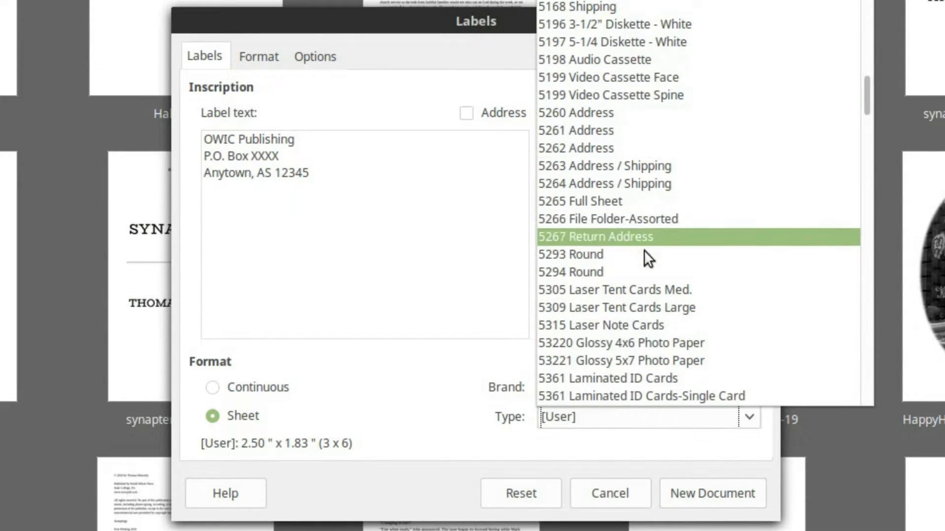
{"action": "scroll", "coordinate": [580, 207], "scroll_direction": "down", "scroll_amount": 15}
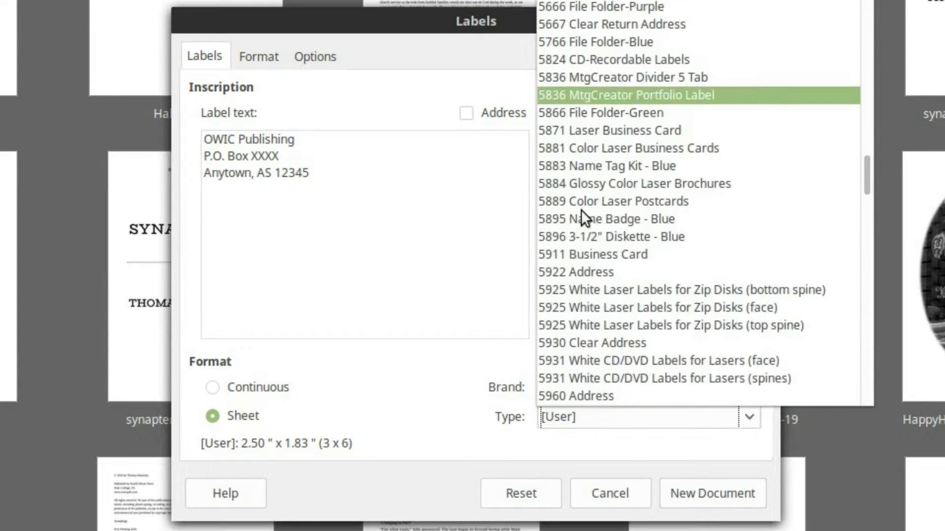
{"action": "scroll", "coordinate": [581, 210], "scroll_direction": "down", "scroll_amount": 20}
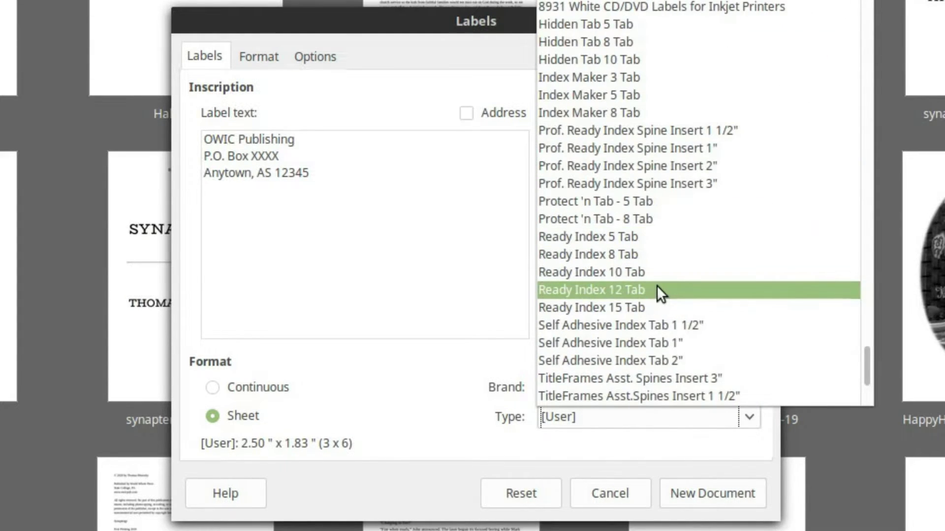
{"action": "scroll", "coordinate": [657, 286], "scroll_direction": "up", "scroll_amount": 20}
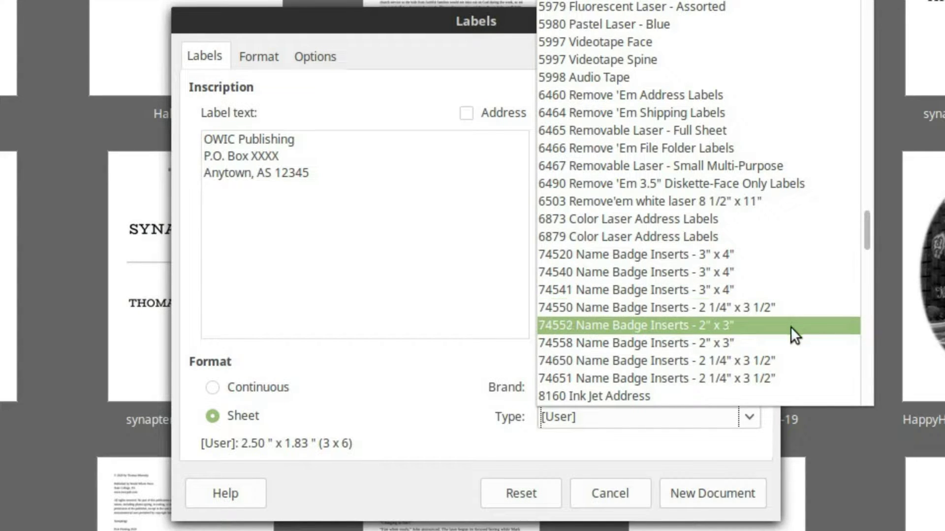
{"action": "scroll", "coordinate": [780, 358], "scroll_direction": "down", "scroll_amount": 1}
{"action": "scroll", "coordinate": [780, 358], "scroll_direction": "down", "scroll_amount": 1}
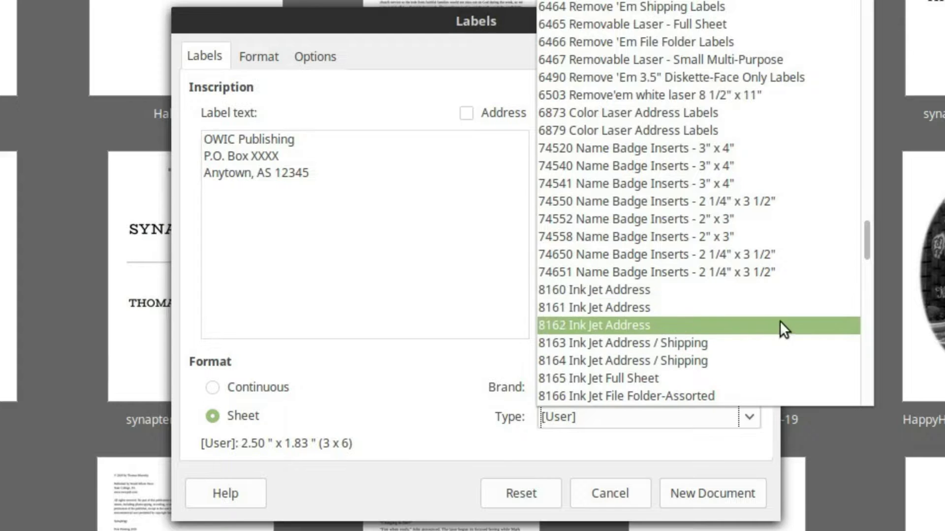
{"action": "scroll", "coordinate": [779, 319], "scroll_direction": "up", "scroll_amount": 4}
{"action": "scroll", "coordinate": [780, 287], "scroll_direction": "up", "scroll_amount": 11}
{"action": "scroll", "coordinate": [781, 269], "scroll_direction": "up", "scroll_amount": 19}
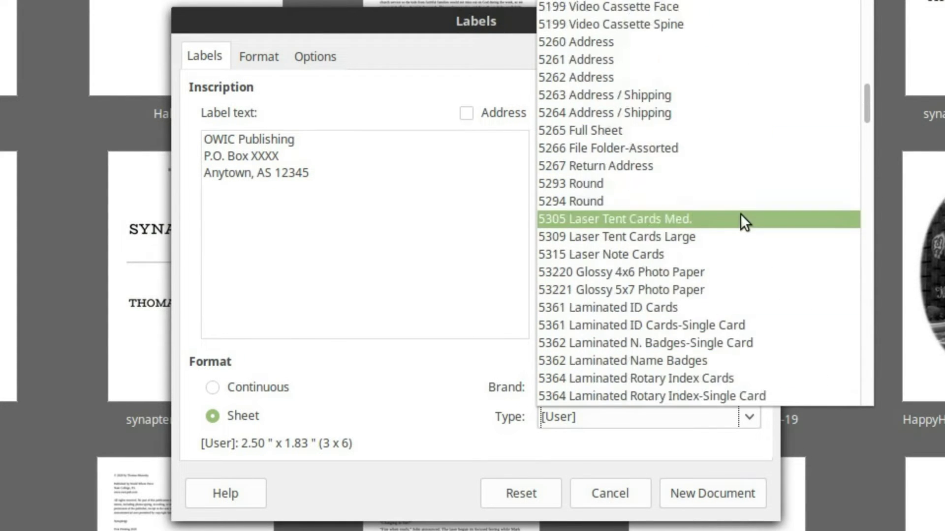
{"action": "left_click", "coordinate": [674, 43]}
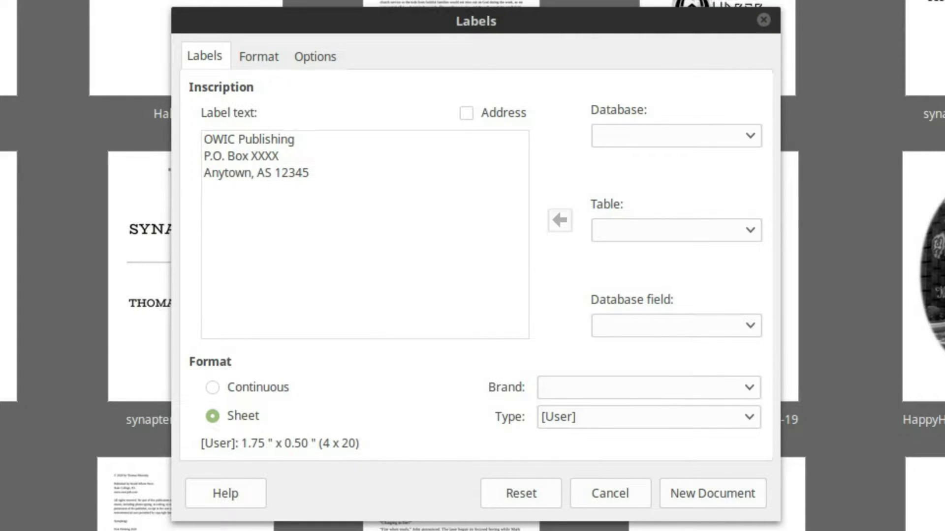
- Reselect Avery Letter Size and change the label type to 5160 Address
{"action": "left_click", "coordinate": [741, 387]}
{"action": "left_click", "coordinate": [638, 461]}
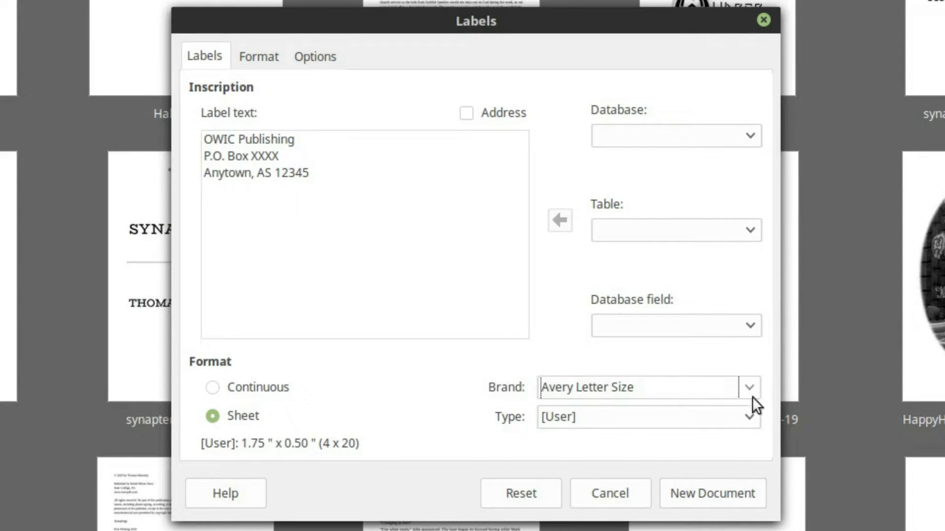
{"action": "left_click", "coordinate": [756, 415]}
{"action": "scroll", "coordinate": [769, 178], "scroll_direction": "down", "scroll_amount": 12}
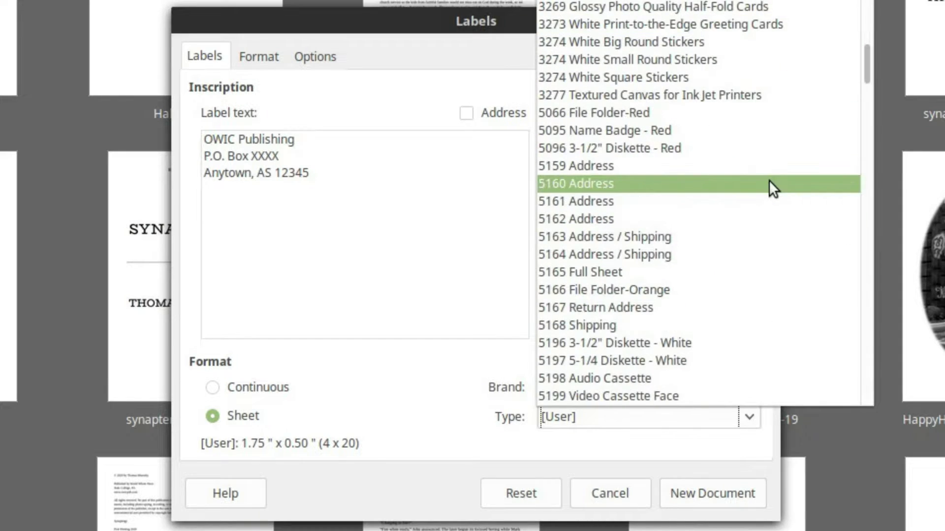
{"action": "left_click", "coordinate": [671, 185]}
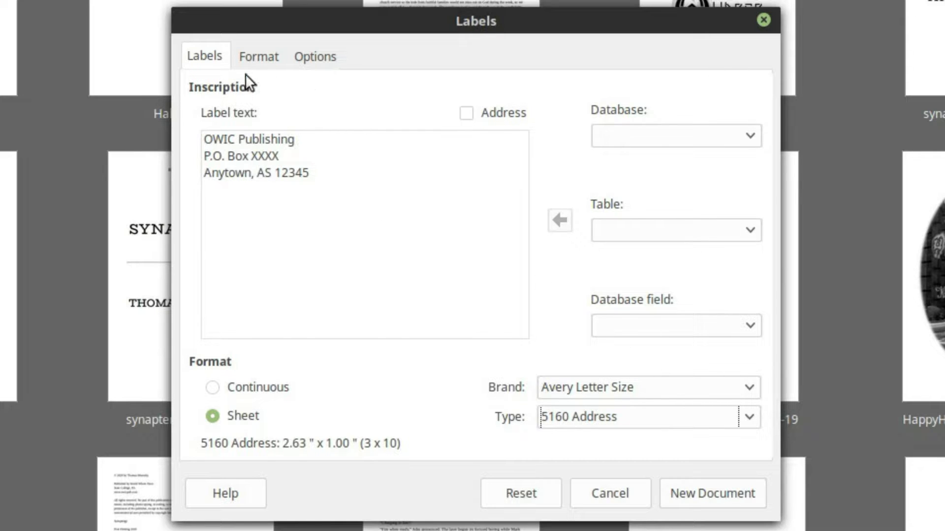
- Review the label dimensions and page distribution, then generate the label sheet as a new document
{"action": "left_click", "coordinate": [259, 55]}
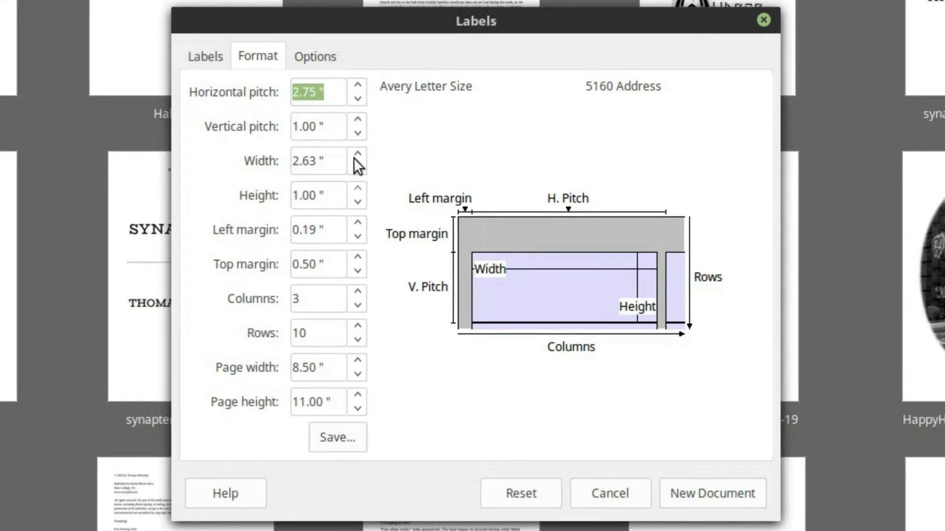
{"action": "left_click", "coordinate": [308, 62]}
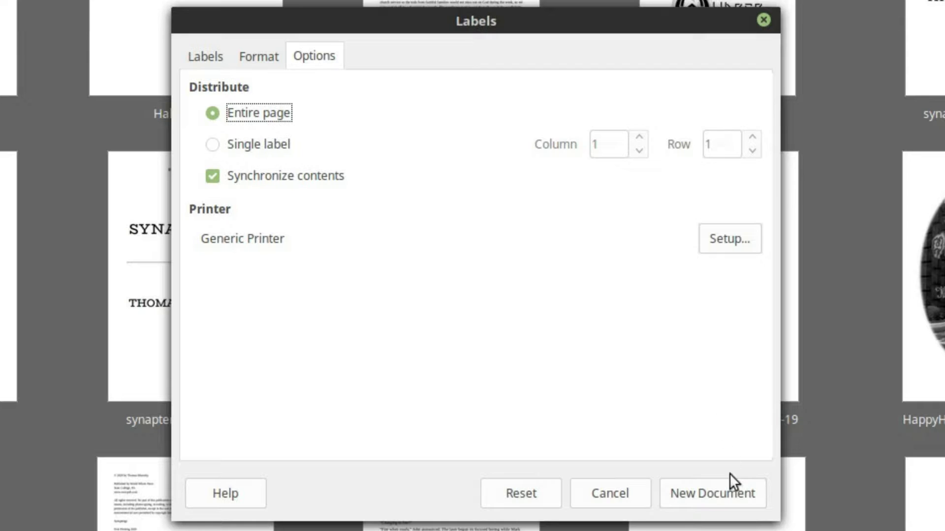
{"action": "left_click", "coordinate": [741, 488]}
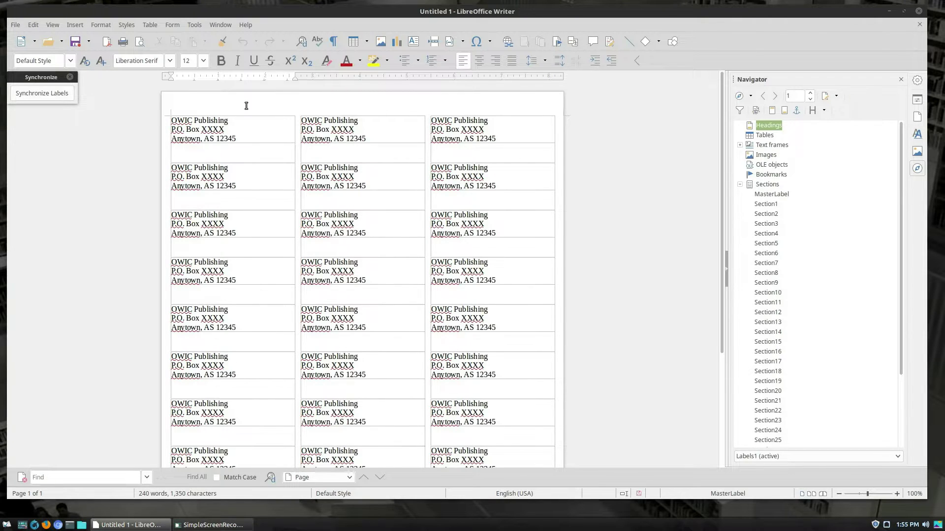
- Center the first label's text and try the Jamrul and Dancing Script OT fonts
{"action": "left_click_drag", "start_coordinate": [245, 139], "coordinate": [163, 106]}
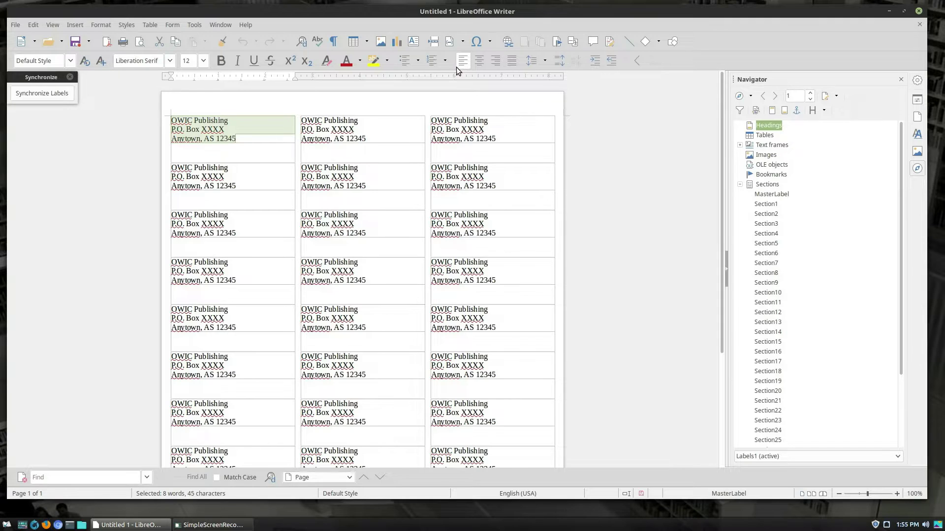
{"action": "left_click", "coordinate": [479, 61]}
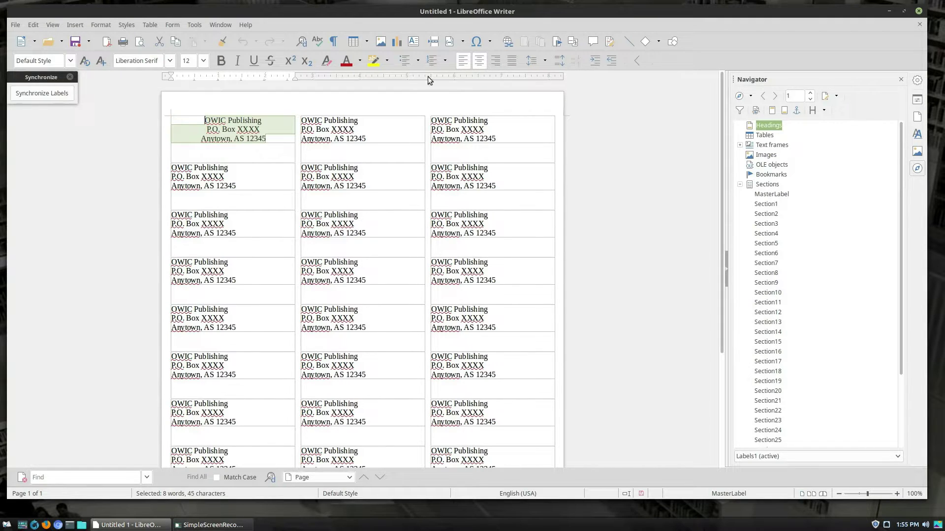
{"action": "left_click", "coordinate": [170, 61]}
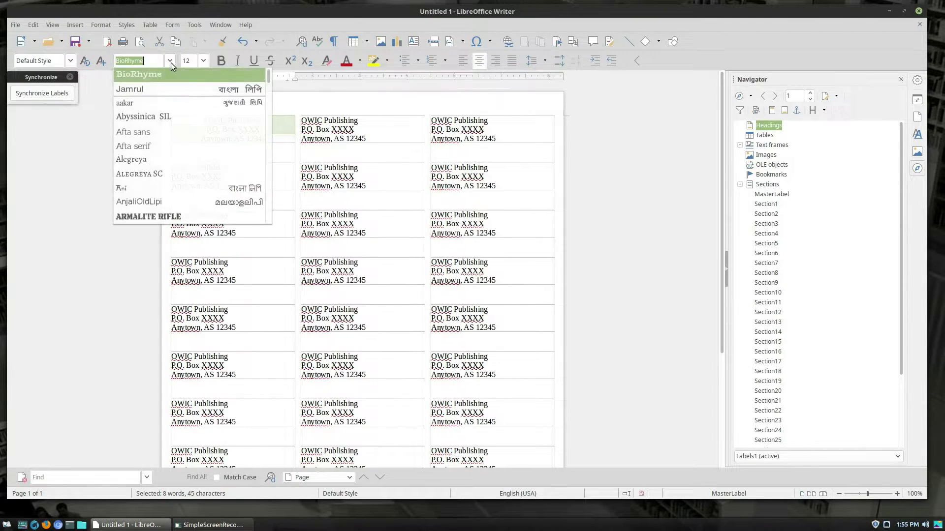
{"action": "left_click", "coordinate": [181, 89]}
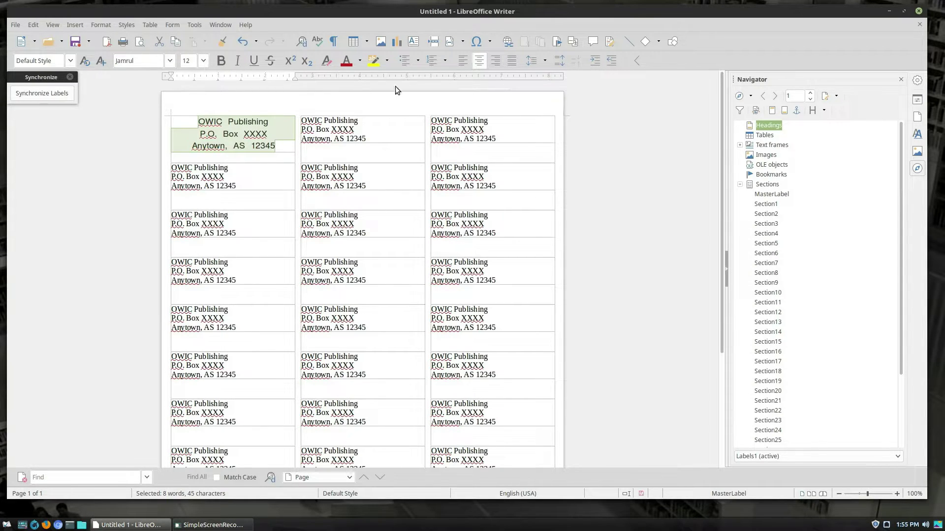
{"action": "left_click", "coordinate": [169, 60]}
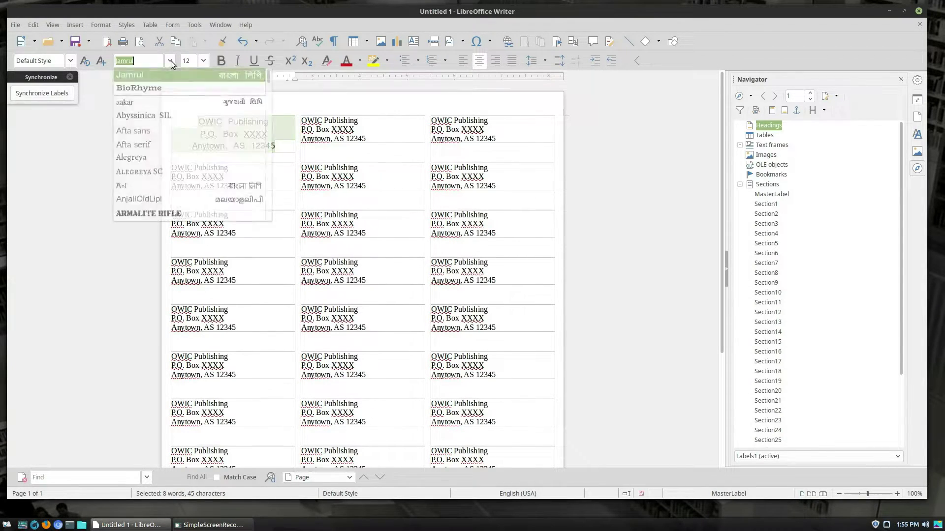
{"action": "scroll", "coordinate": [167, 147], "scroll_direction": "down", "scroll_amount": 5}
{"action": "scroll", "coordinate": [170, 158], "scroll_direction": "down", "scroll_amount": 3}
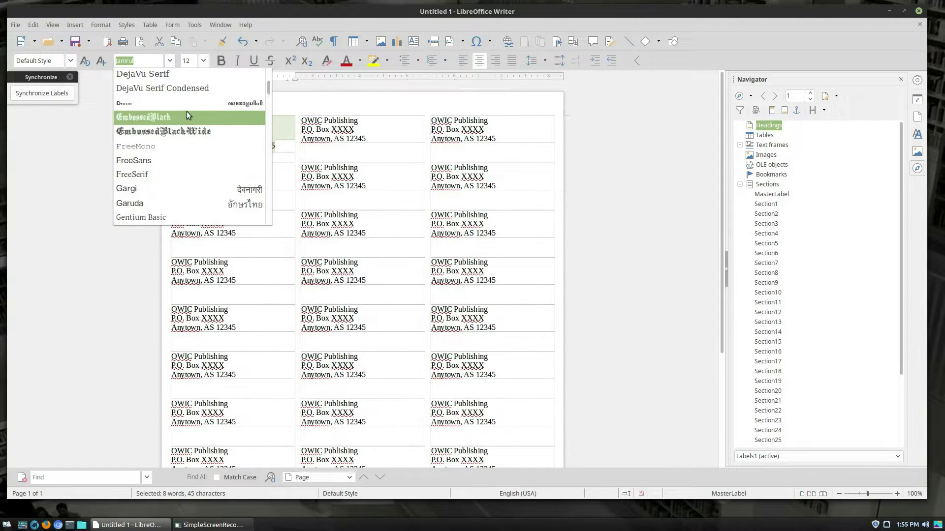
{"action": "scroll", "coordinate": [192, 109], "scroll_direction": "up", "scroll_amount": 2}
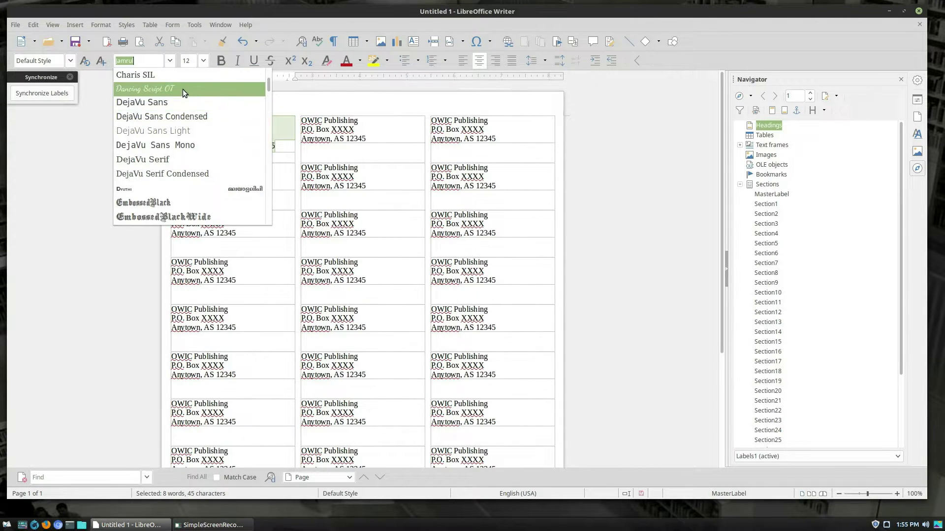
{"action": "left_click", "coordinate": [182, 89]}
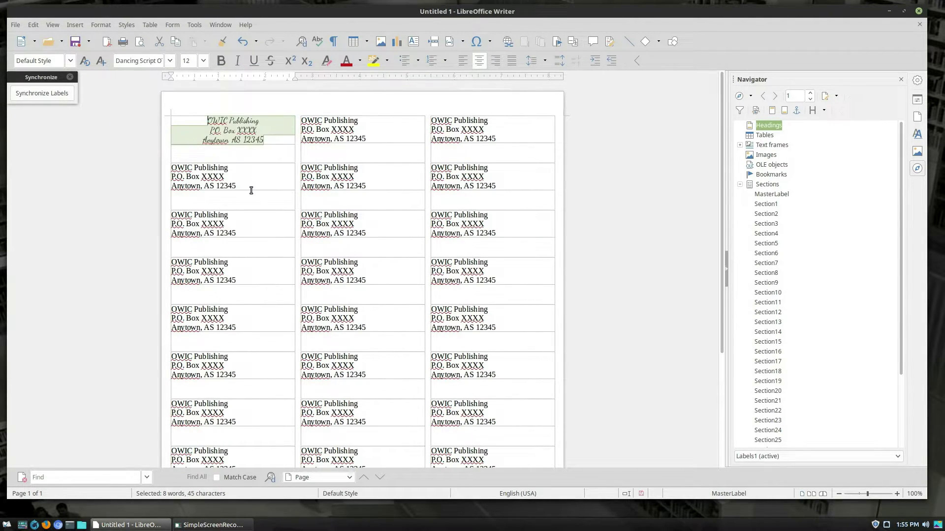
- Set the first label to Boycott at size 10 and synchronize all labels
{"action": "left_click", "coordinate": [170, 61]}
{"action": "scroll", "coordinate": [158, 157], "scroll_direction": "down", "scroll_amount": 3}
{"action": "left_click", "coordinate": [176, 133]}
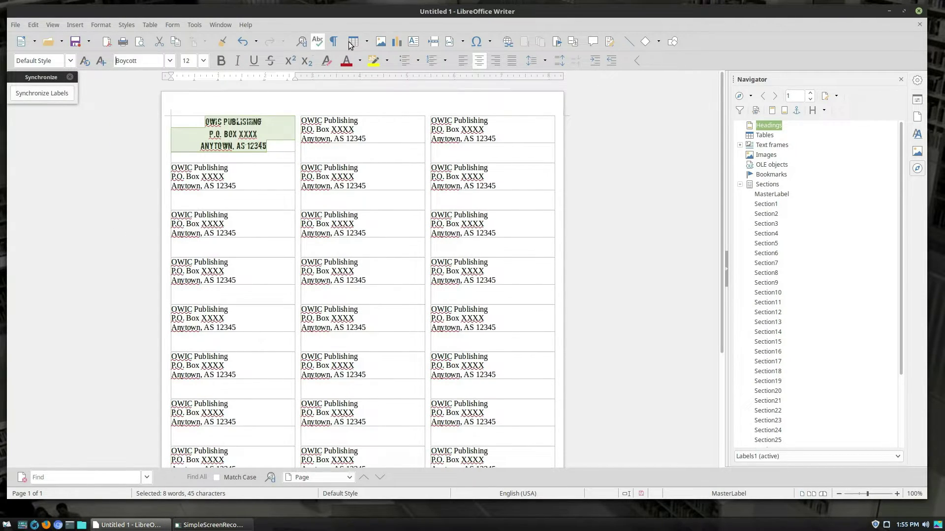
{"action": "left_click", "coordinate": [202, 61]}
{"action": "left_click", "coordinate": [185, 90]}
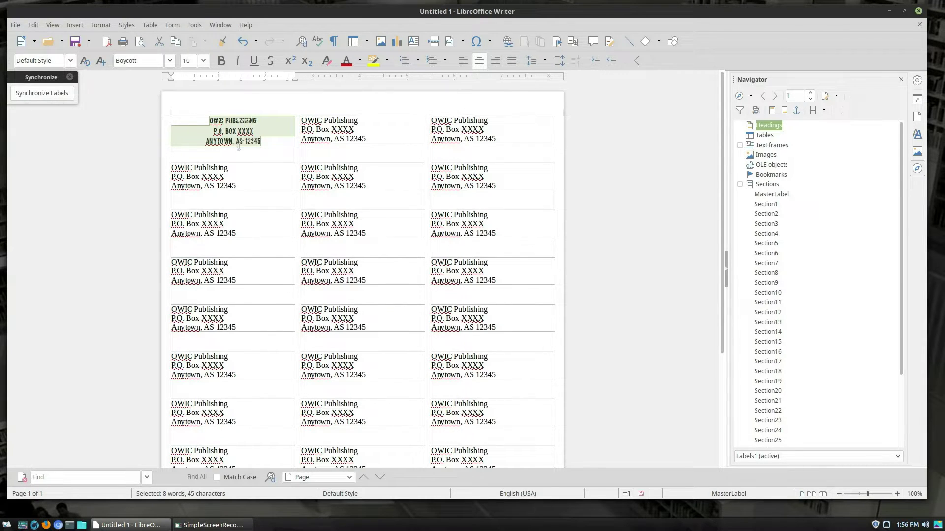
{"action": "left_click", "coordinate": [33, 96]}
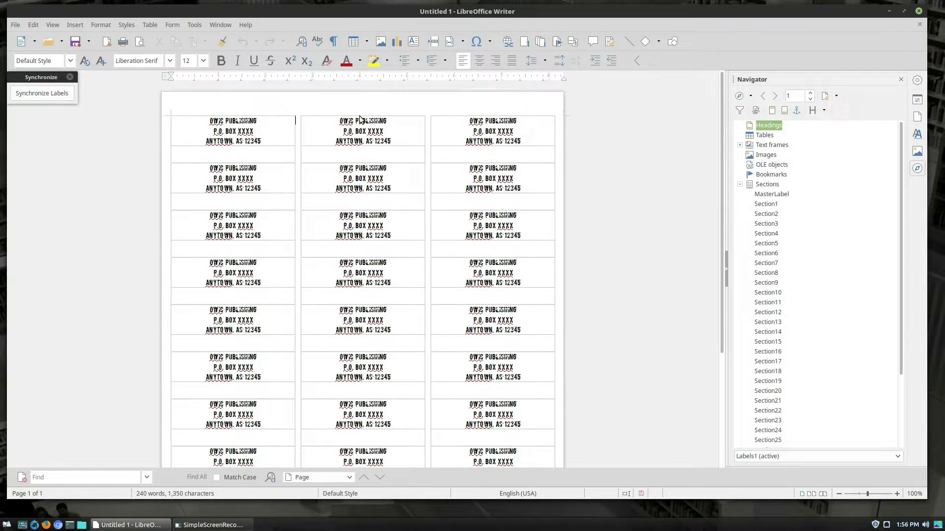
- Place the cursor at the start of the first label and show the Styles deck in the sidebar
{"action": "scroll", "coordinate": [483, 180], "scroll_direction": "down", "scroll_amount": 1}
{"action": "scroll", "coordinate": [481, 202], "scroll_direction": "down", "scroll_amount": 2}
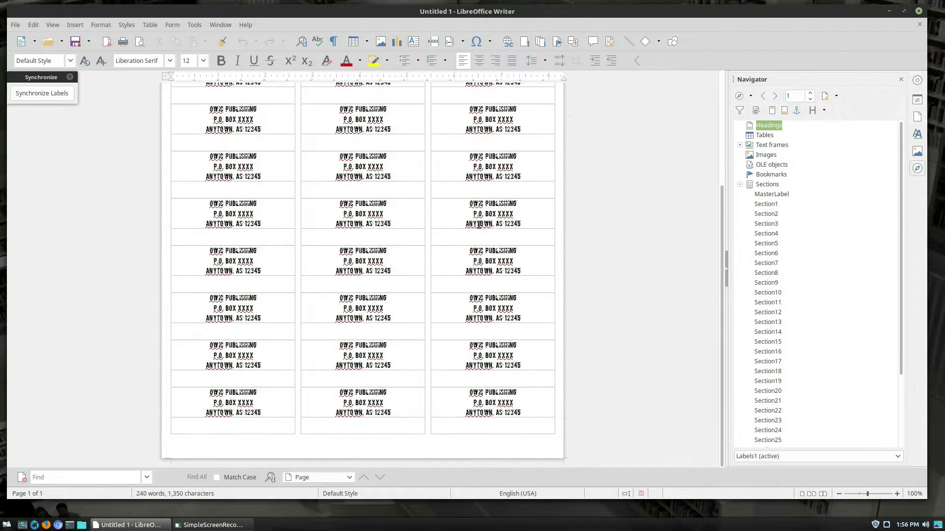
{"action": "scroll", "coordinate": [492, 231], "scroll_direction": "up", "scroll_amount": 6}
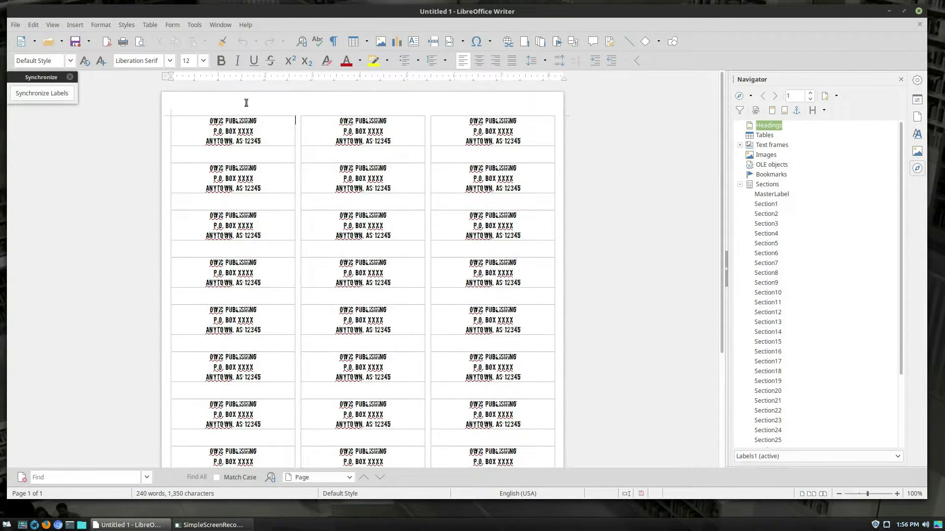
{"action": "left_click", "coordinate": [207, 121]}
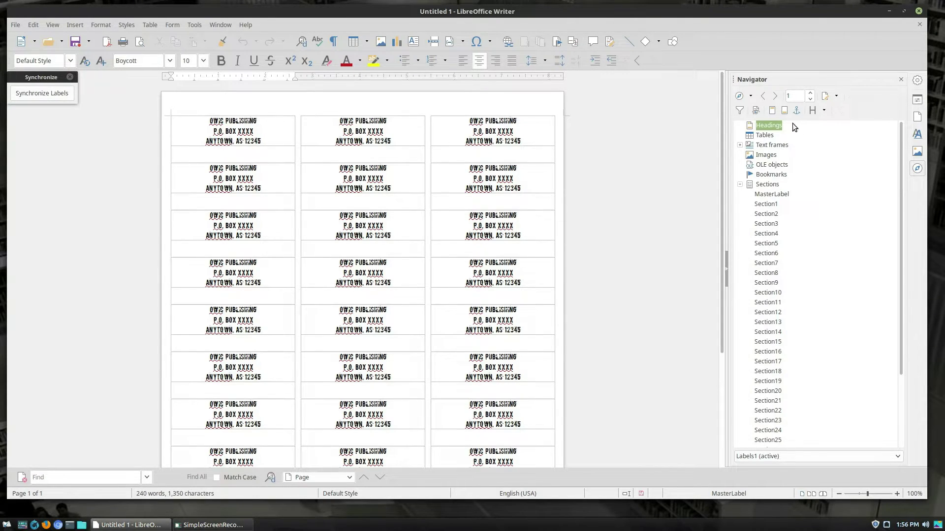
{"action": "left_click", "coordinate": [917, 134]}
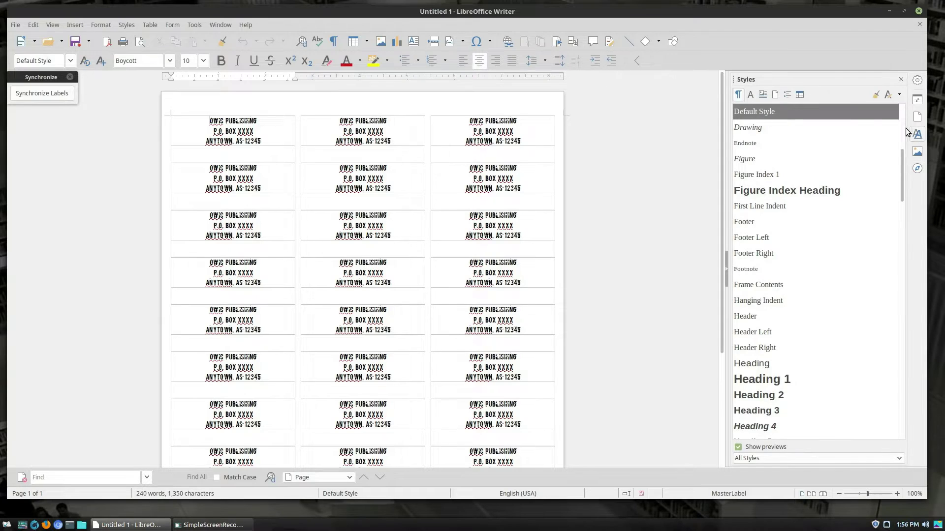
- Lower Default Style's space above paragraphs to 0.10" and synchronize it to every label
{"action": "left_click", "coordinate": [750, 95]}
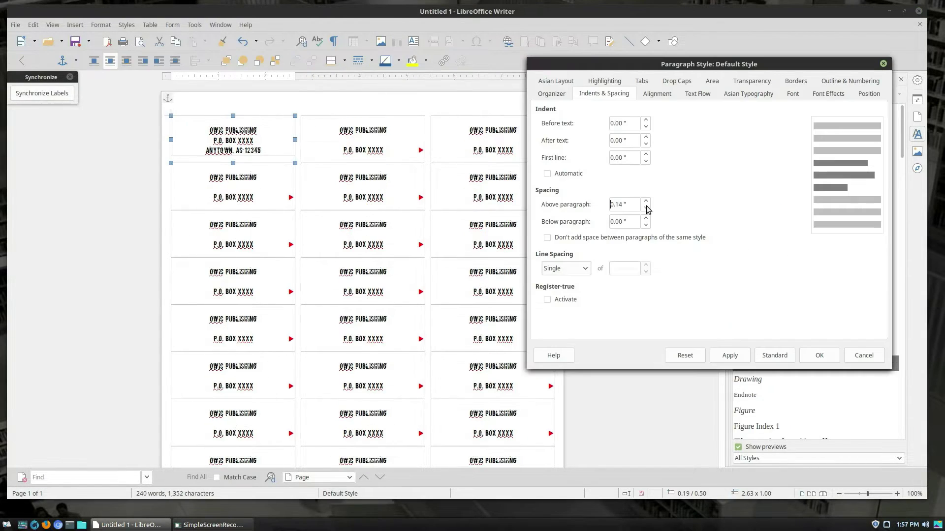
{"action": "left_click", "coordinate": [646, 207]}
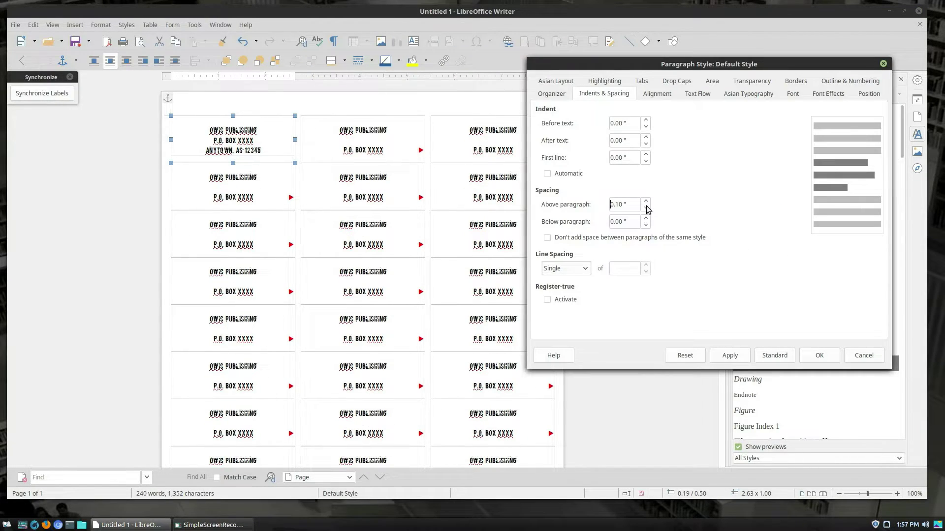
{"action": "left_click", "coordinate": [730, 355]}
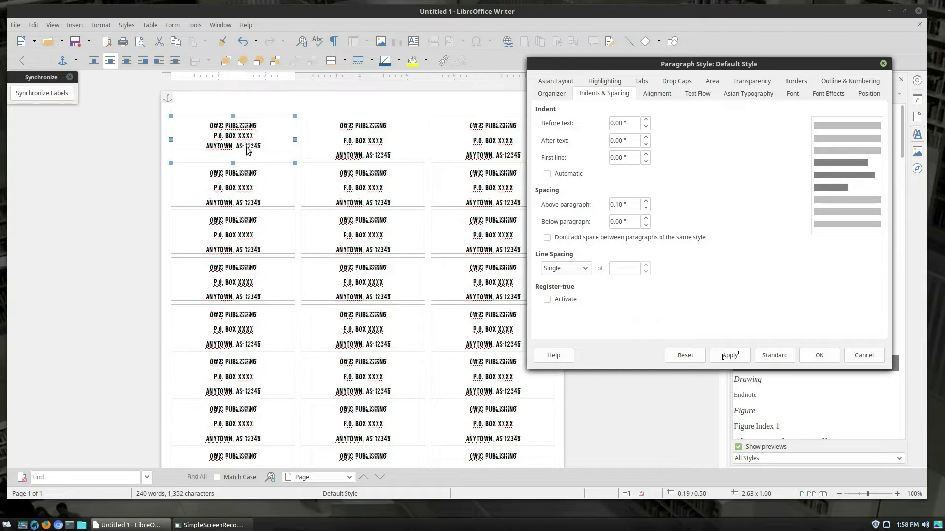
{"action": "left_click", "coordinate": [42, 93]}
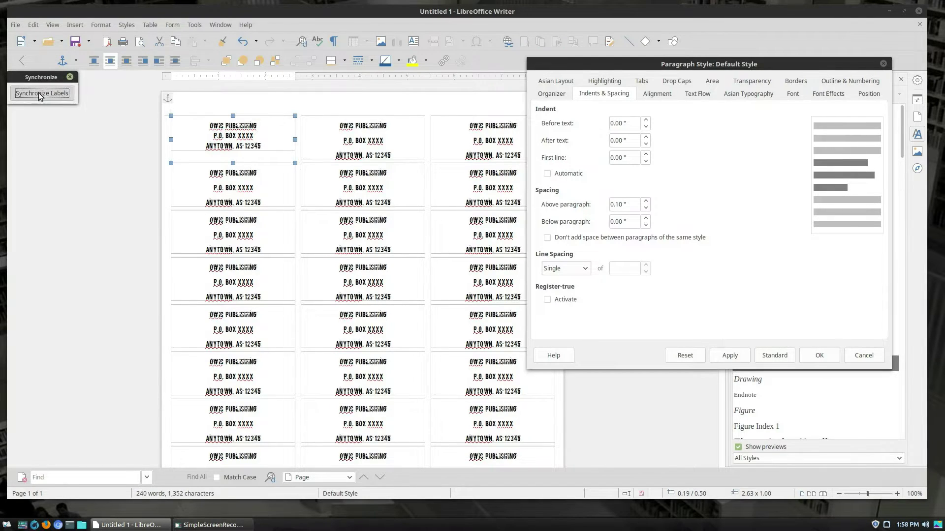
{"action": "left_click", "coordinate": [870, 357]}
{"action": "scroll", "coordinate": [689, 281], "scroll_direction": "down", "scroll_amount": 2}
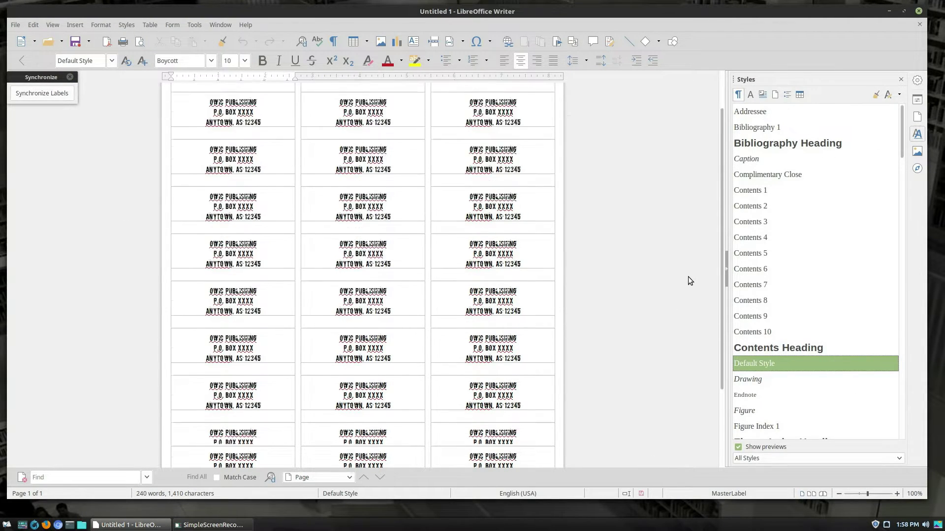
{"action": "scroll", "coordinate": [688, 281], "scroll_direction": "up", "scroll_amount": 2}
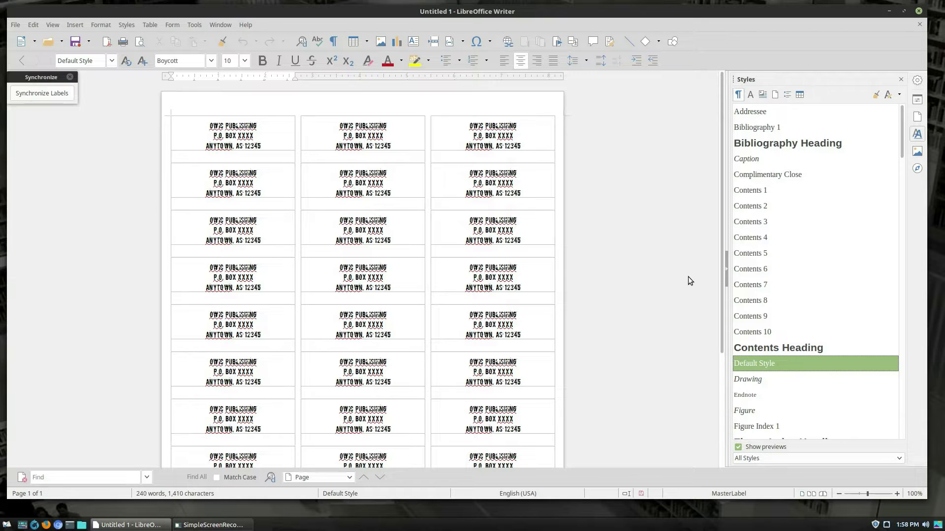
- Close the label sheet without saving, then start new labels with Avery Letter Size as the brand
{"action": "left_click", "coordinate": [919, 25]}
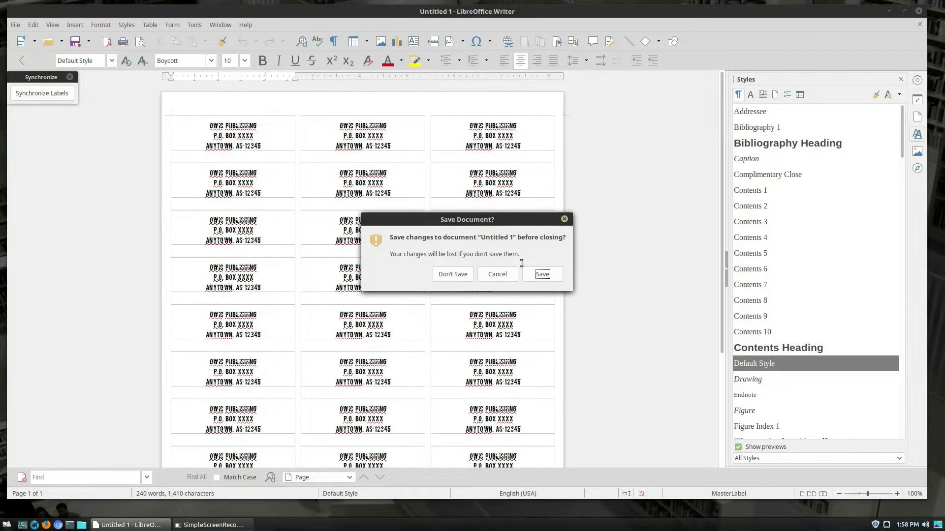
{"action": "left_click", "coordinate": [451, 270]}
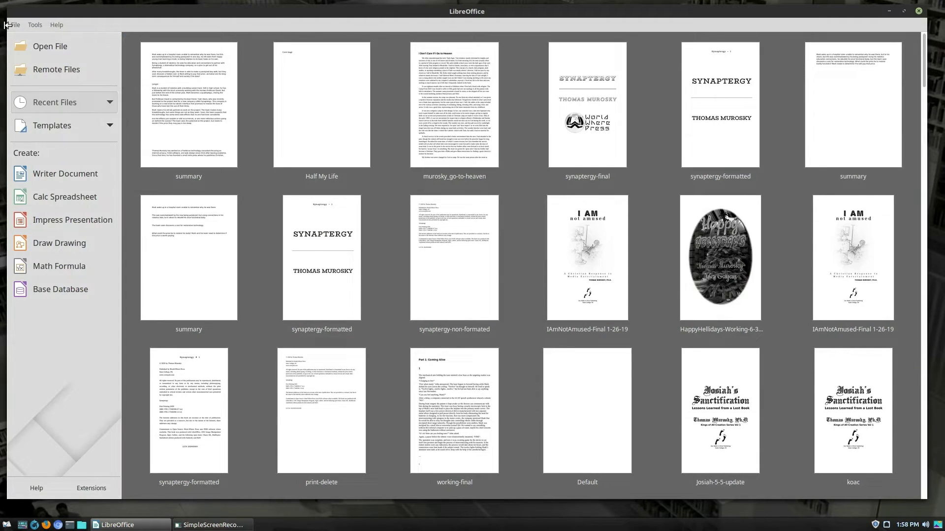
{"action": "left_click", "coordinate": [35, 24]}
{"action": "left_click", "coordinate": [15, 25]}
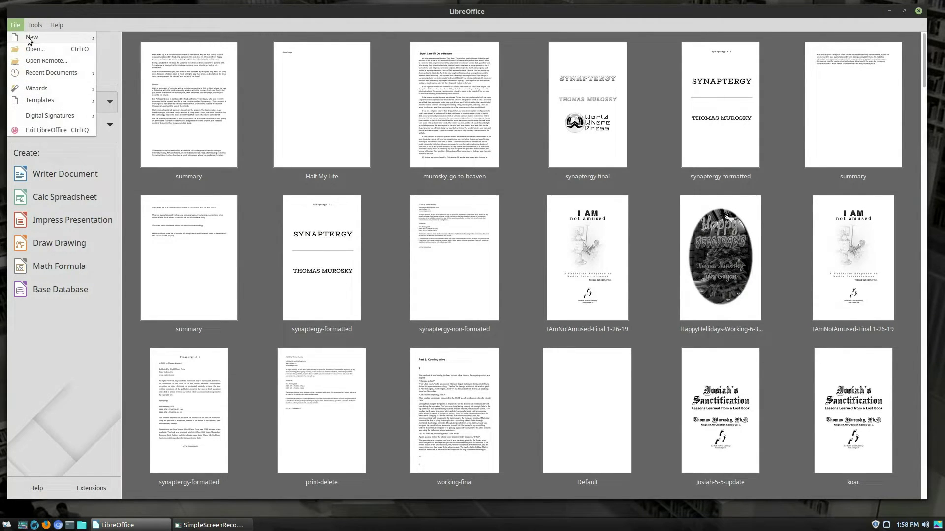
{"action": "mouse_move", "coordinate": [59, 38]}
{"action": "left_click", "coordinate": [142, 140]}
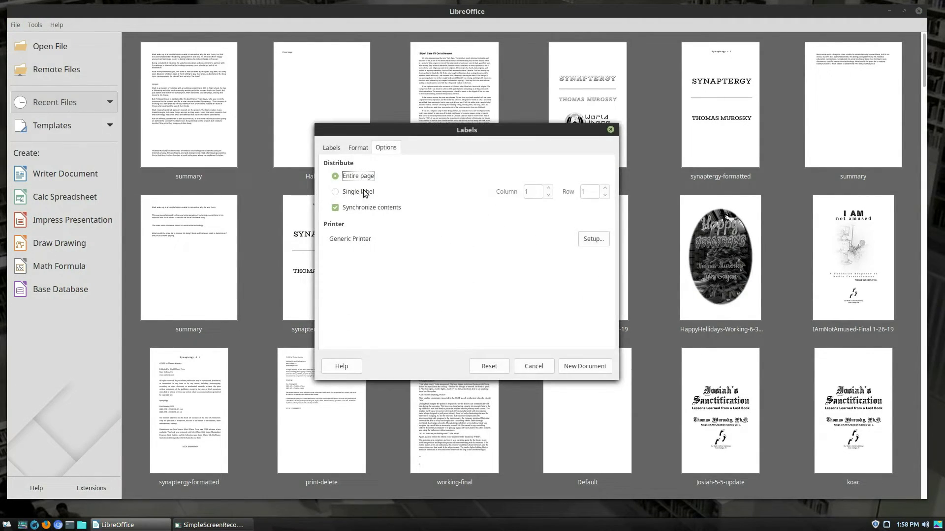
{"action": "left_click", "coordinate": [331, 148]}
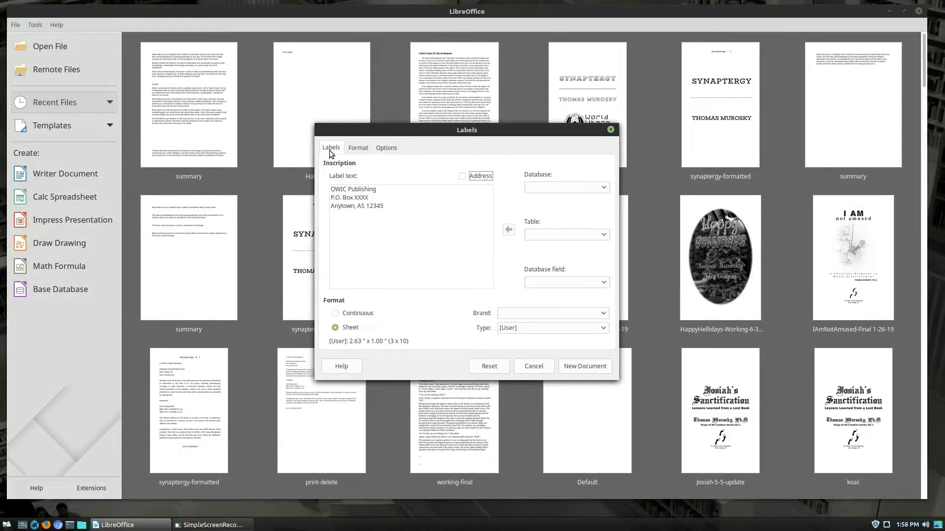
{"action": "left_click", "coordinate": [600, 315]}
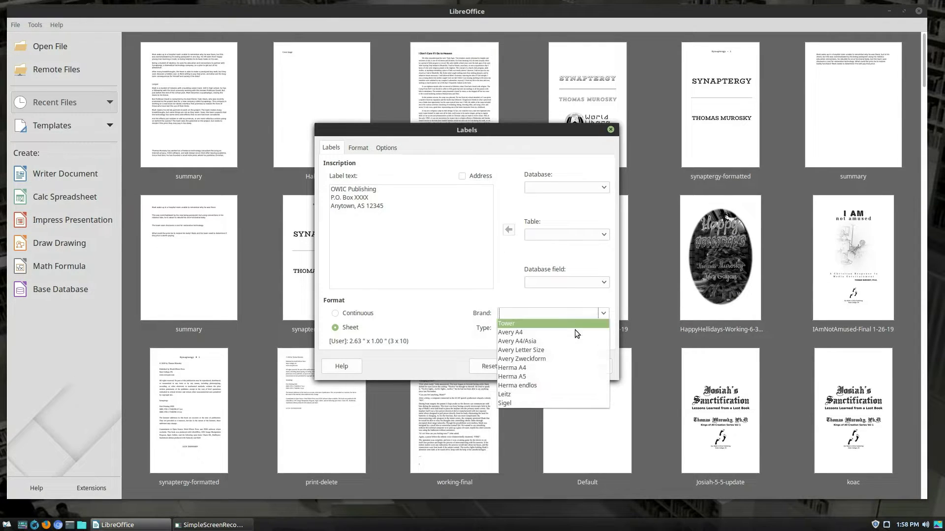
{"action": "left_click", "coordinate": [550, 350]}
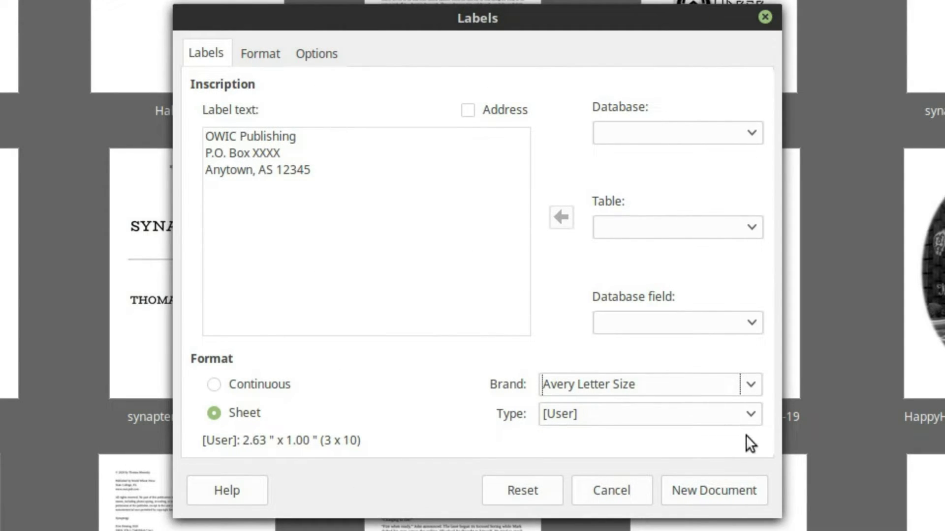
- Step from 5260 Address to the 5266 File Folder-Assorted label type and view its Format measurements
{"action": "left_click", "coordinate": [745, 407]}
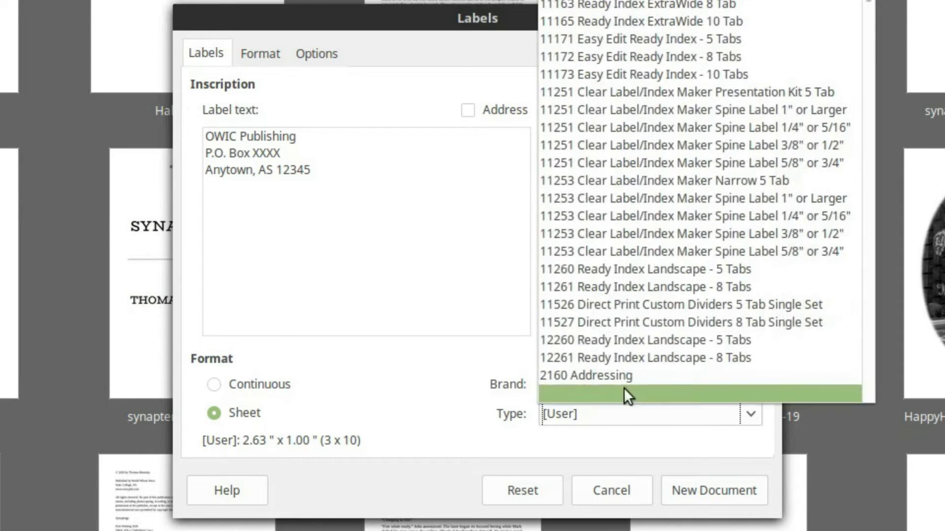
{"action": "scroll", "coordinate": [657, 154], "scroll_direction": "down", "scroll_amount": 10}
{"action": "scroll", "coordinate": [665, 165], "scroll_direction": "down", "scroll_amount": 1}
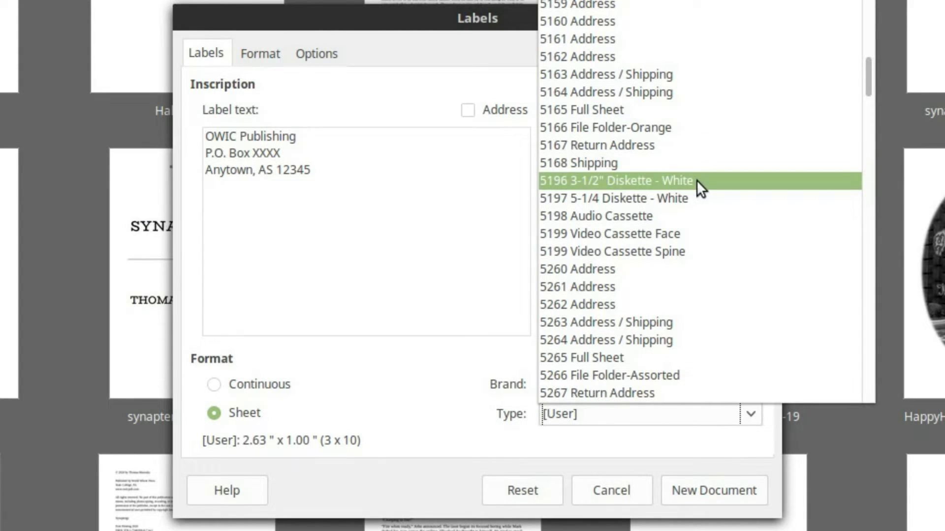
{"action": "left_click", "coordinate": [669, 269]}
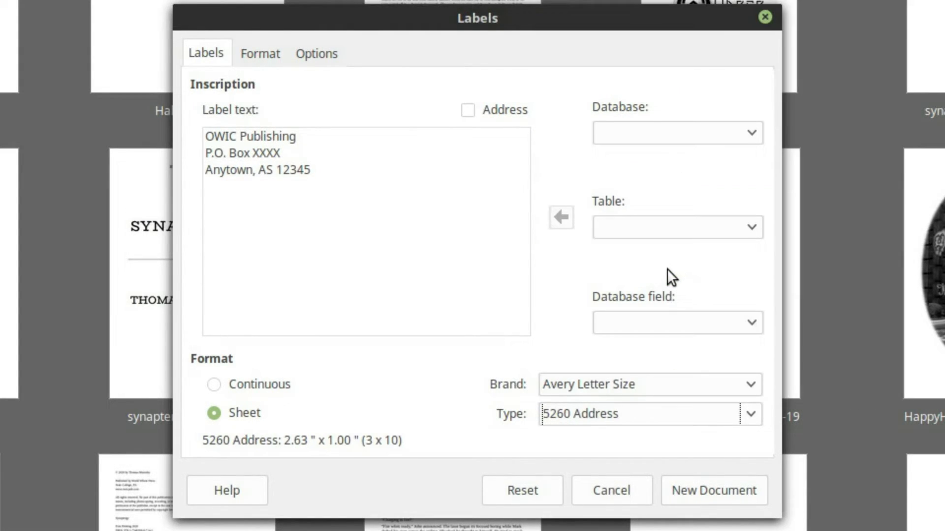
{"action": "key", "text": "Down"}
{"action": "key", "text": "Down"}
{"action": "key", "text": "Down"}
{"action": "key", "text": "Down"}
{"action": "key", "text": "Down"}
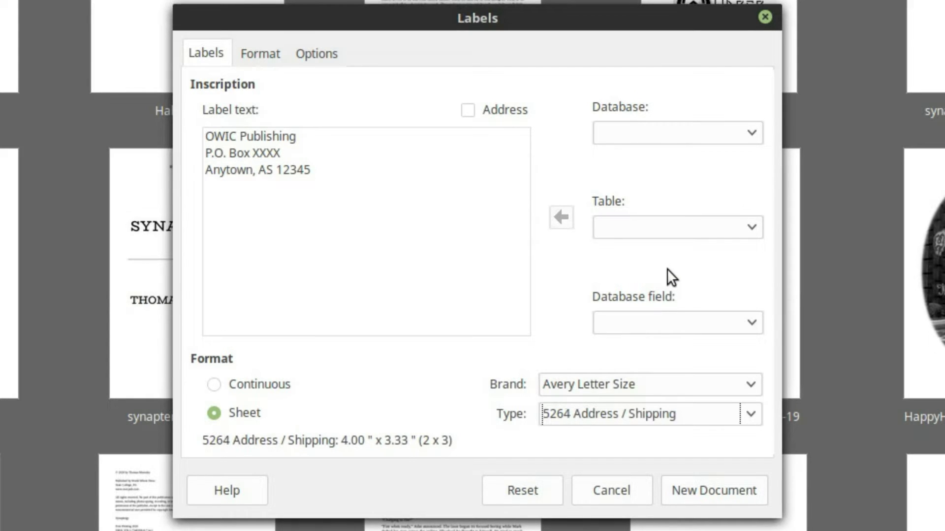
{"action": "key", "text": "Down"}
{"action": "key", "text": "Down"}
{"action": "key", "text": "Up"}
{"action": "key", "text": "Down"}
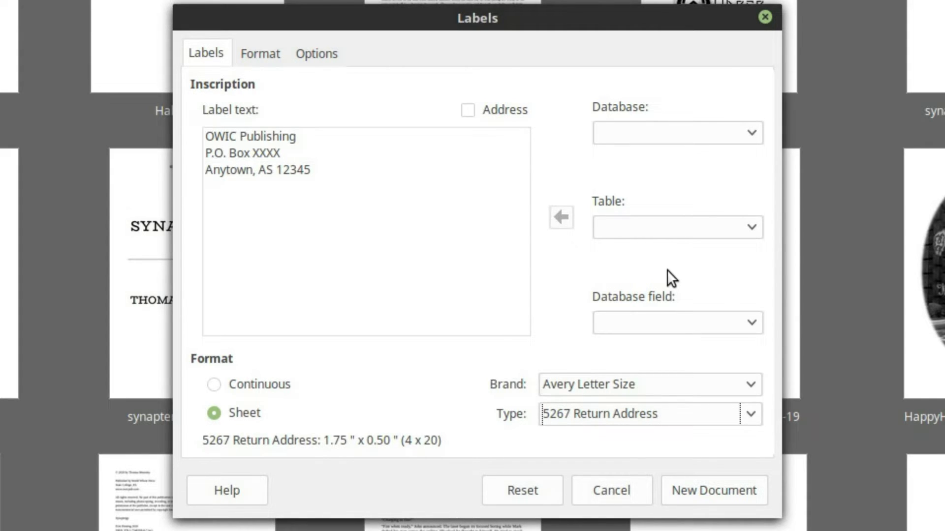
{"action": "key", "text": "Up"}
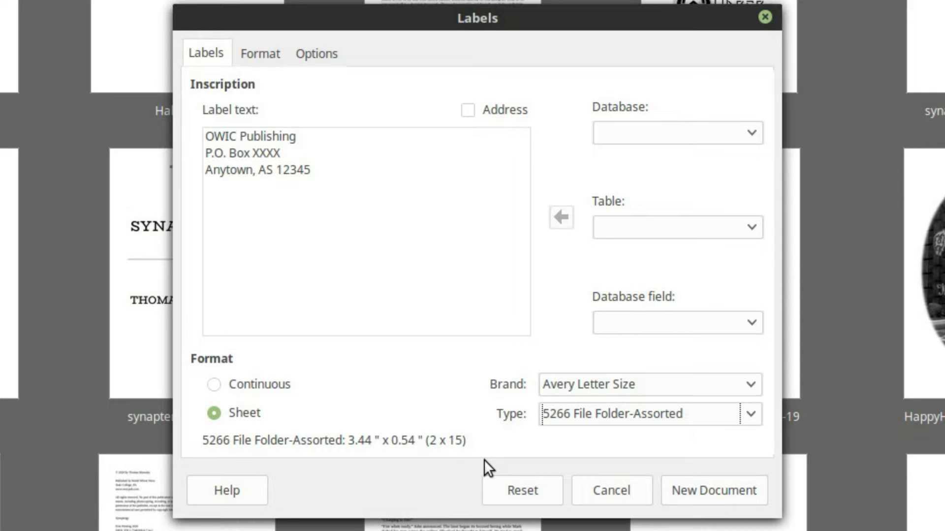
{"action": "left_click", "coordinate": [262, 51]}
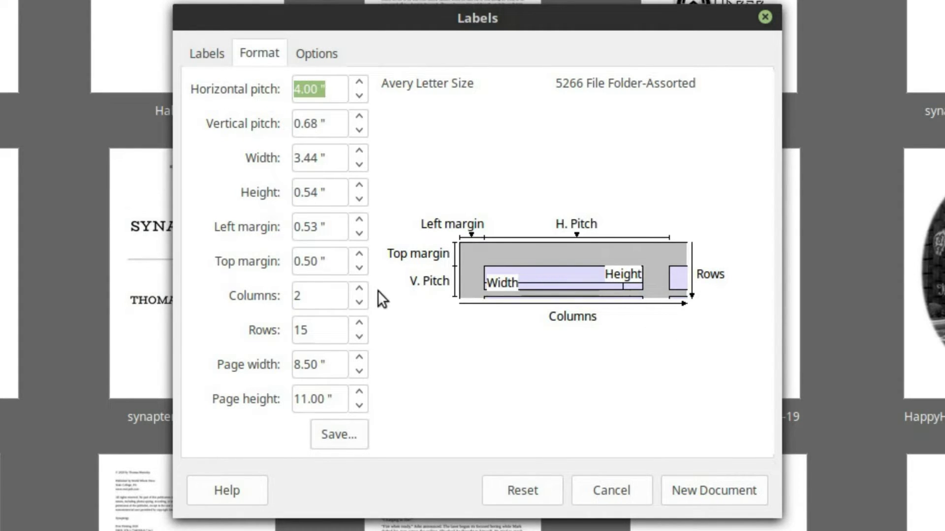
- Set 4 label columns, save the format as Avery Letter Size 5195, and create the sheet
{"action": "left_click", "coordinate": [353, 292]}
{"action": "left_click", "coordinate": [354, 293]}
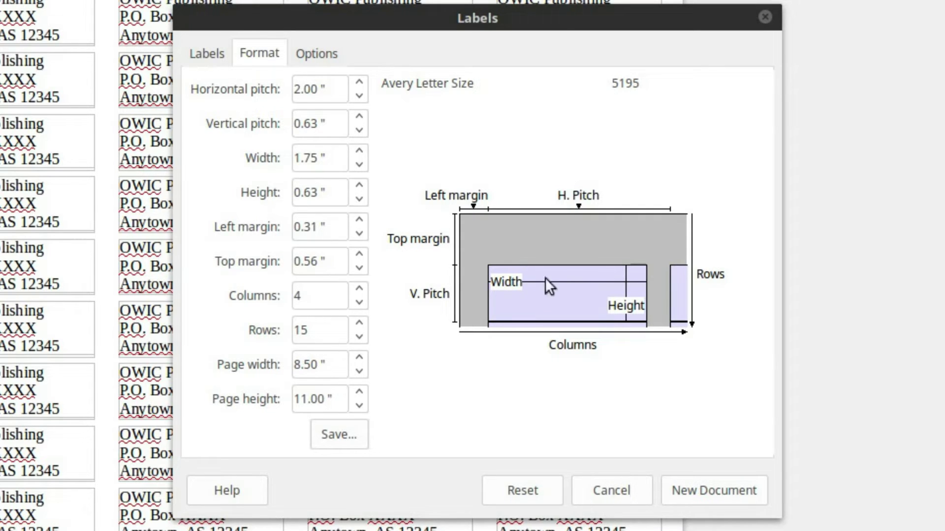
{"action": "left_click", "coordinate": [326, 433]}
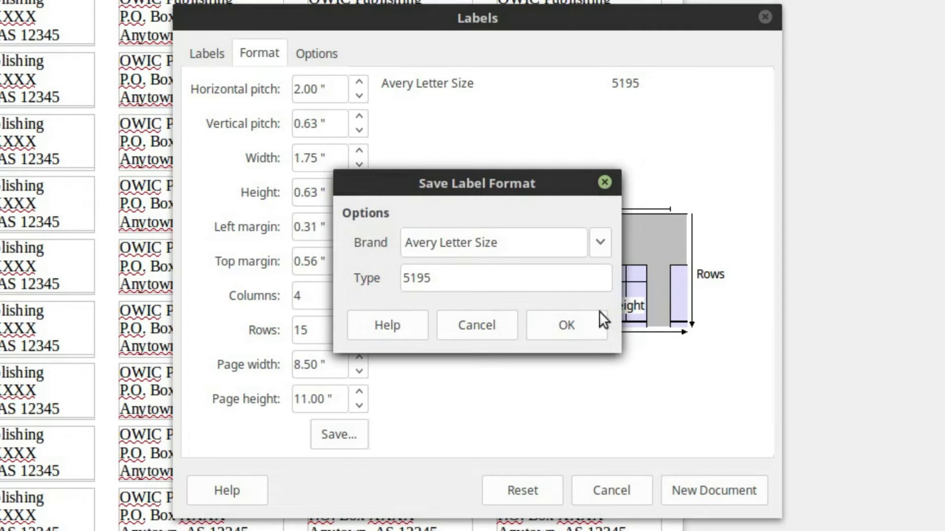
{"action": "left_click", "coordinate": [588, 331]}
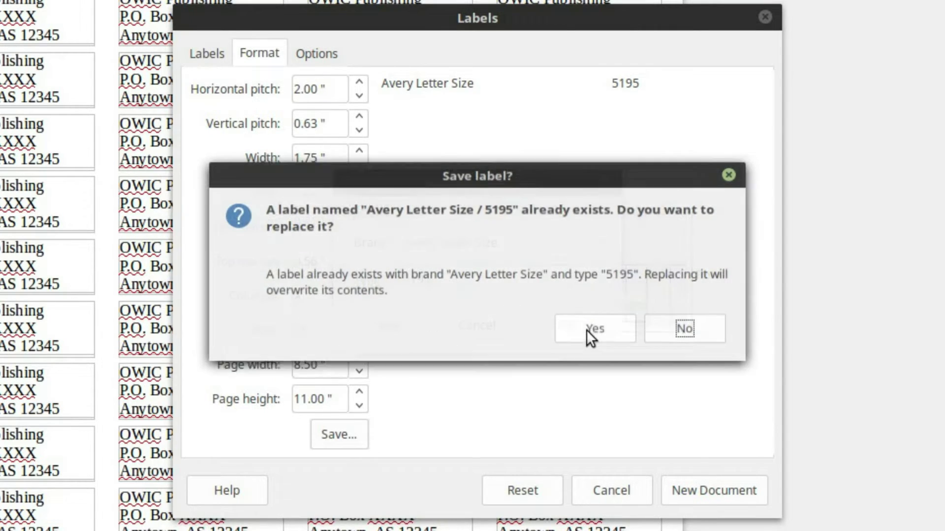
{"action": "left_click", "coordinate": [619, 325]}
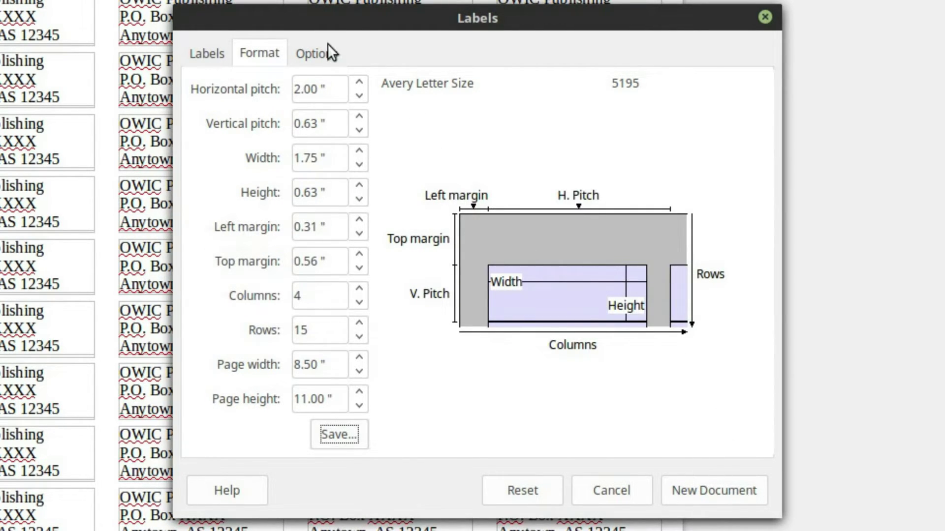
{"action": "left_click", "coordinate": [315, 53]}
{"action": "left_click", "coordinate": [719, 480]}
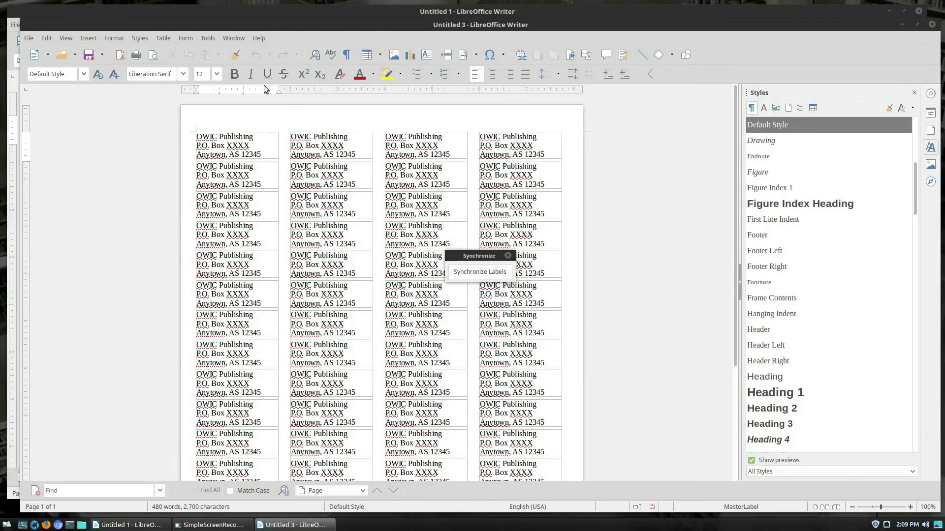
- Centre the first label's address text and set it in Abyssinica SIL
{"action": "left_click_drag", "start_coordinate": [261, 154], "coordinate": [217, 138]}
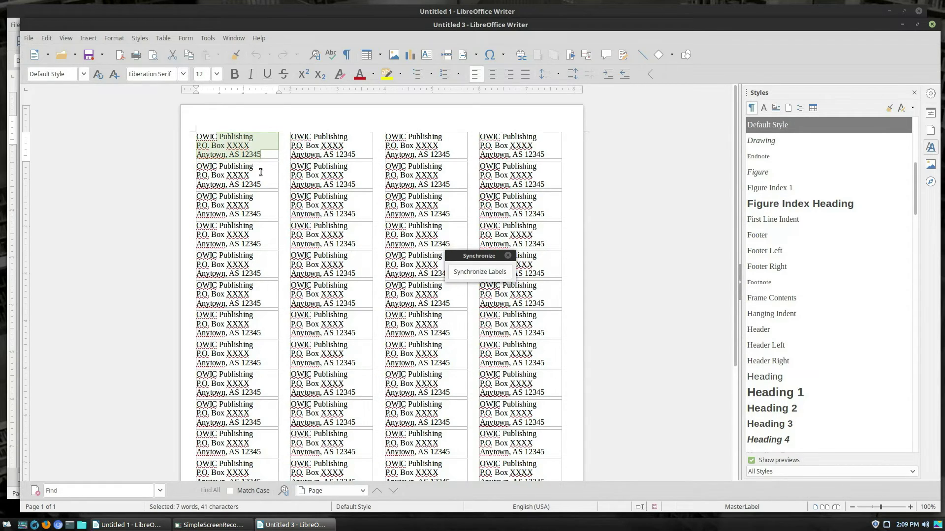
{"action": "left_click", "coordinate": [493, 74]}
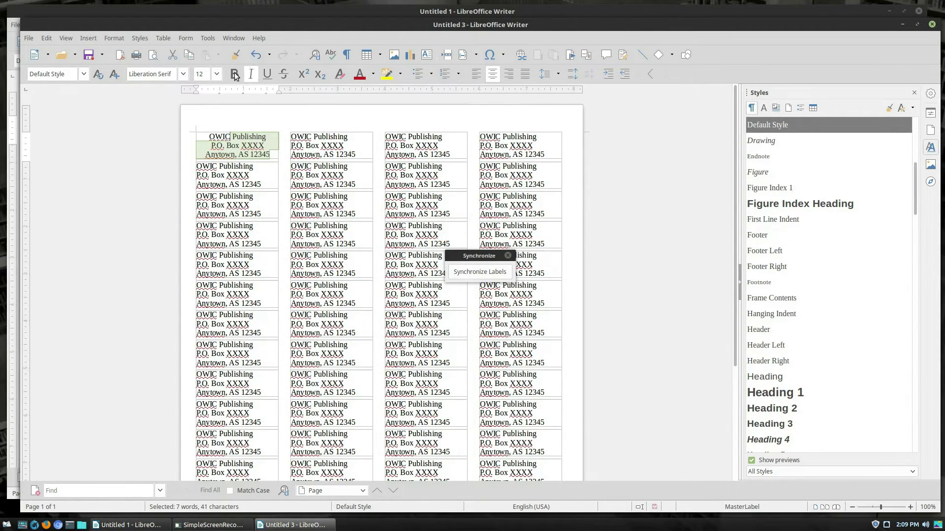
{"action": "double_click", "coordinate": [246, 140]}
{"action": "left_click_drag", "start_coordinate": [246, 141], "coordinate": [277, 160]}
{"action": "left_click", "coordinate": [182, 74]}
{"action": "left_click", "coordinate": [183, 75]}
{"action": "left_click", "coordinate": [183, 75]}
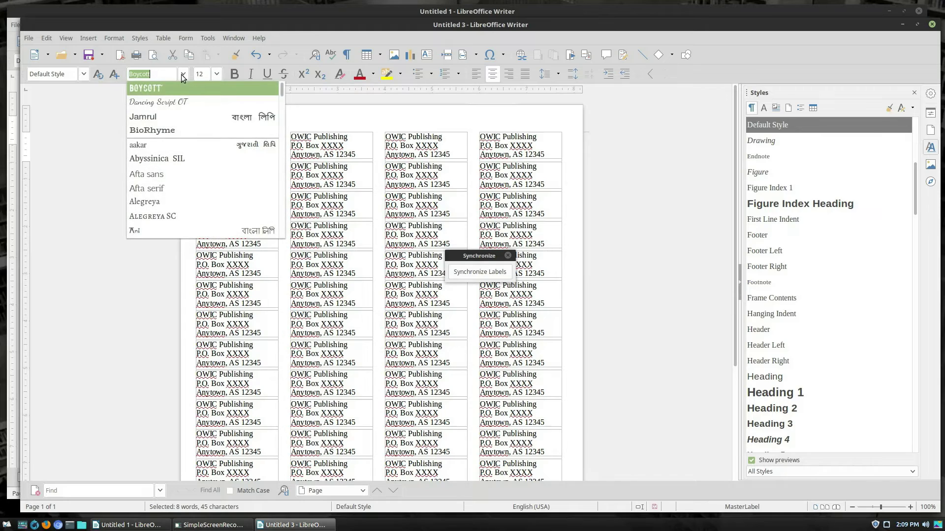
{"action": "left_click", "coordinate": [197, 159]}
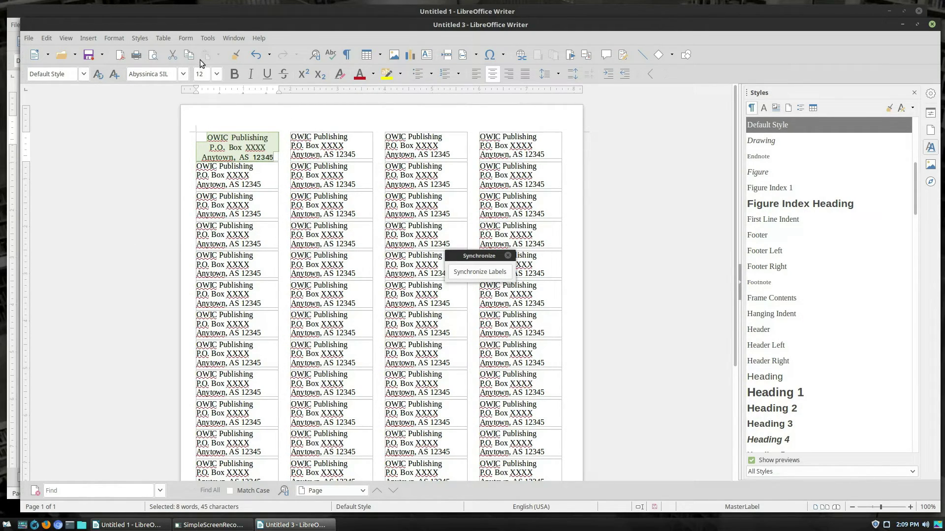
- Make the label text 10 point and synchronize the formatting to all labels
{"action": "left_click", "coordinate": [182, 75]}
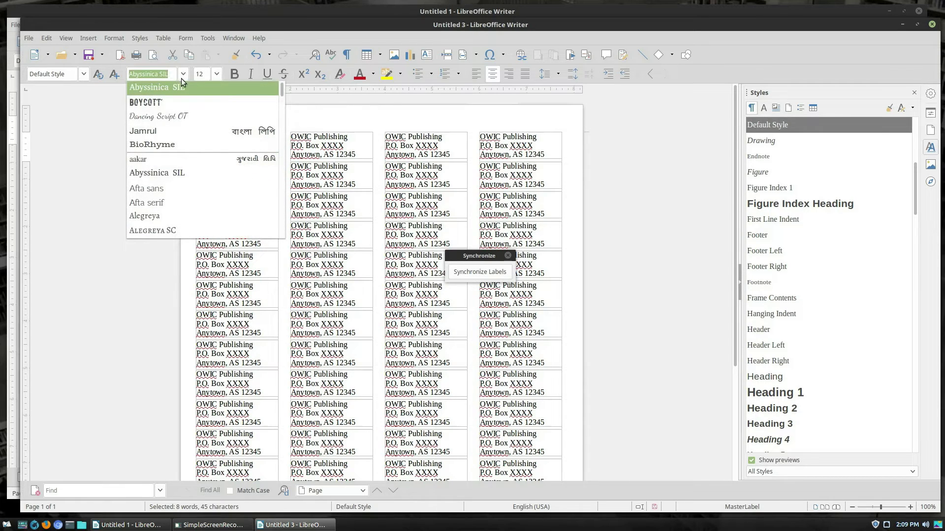
{"action": "left_click", "coordinate": [220, 74]}
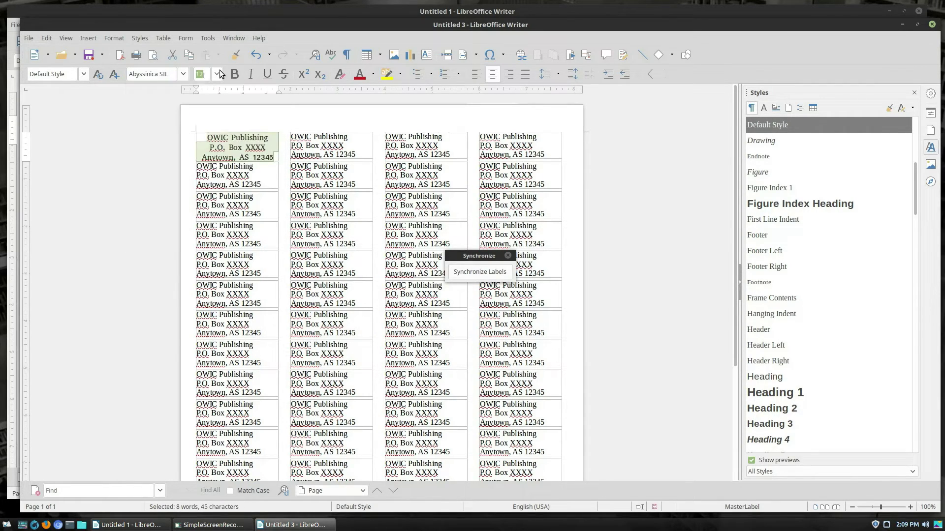
{"action": "left_click", "coordinate": [210, 109]}
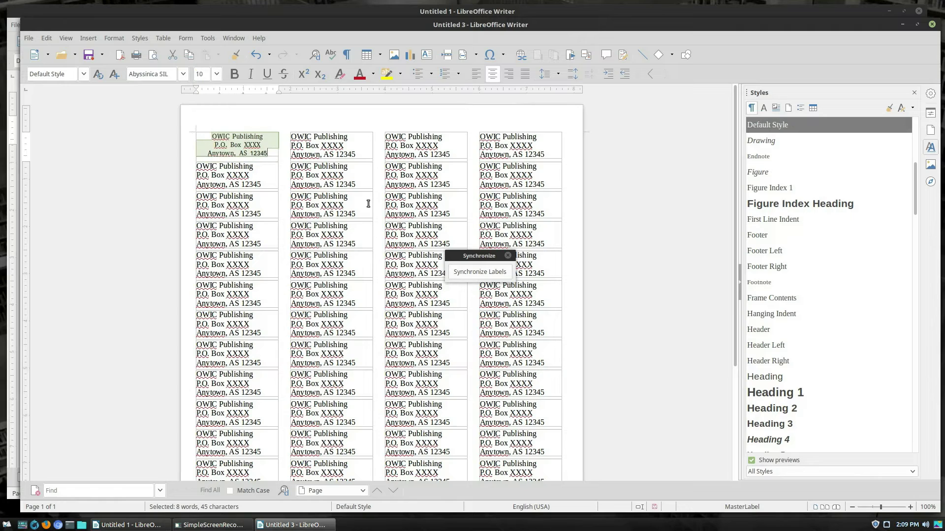
{"action": "left_click", "coordinate": [474, 269]}
{"action": "left_click_drag", "start_coordinate": [473, 256], "coordinate": [74, 179]}
{"action": "scroll", "coordinate": [572, 307], "scroll_direction": "down", "scroll_amount": 3}
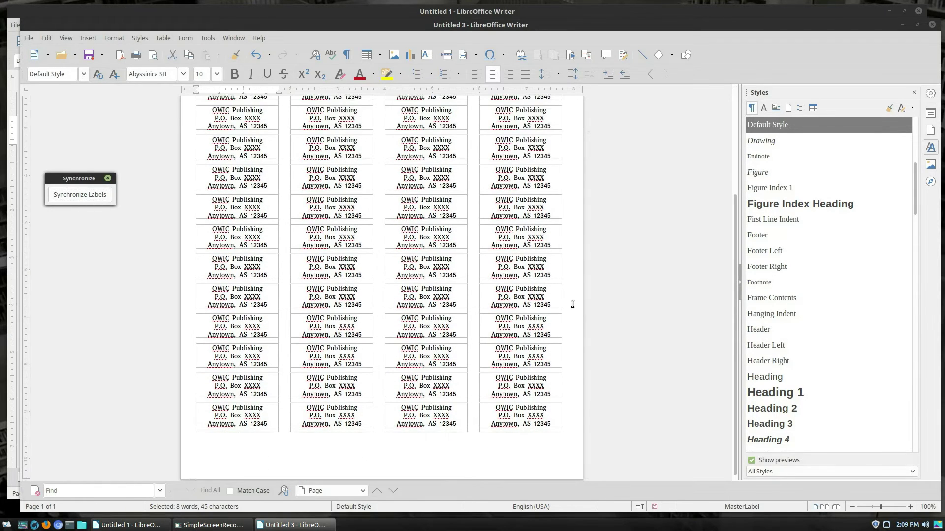
{"action": "scroll", "coordinate": [572, 308], "scroll_direction": "up", "scroll_amount": 3}
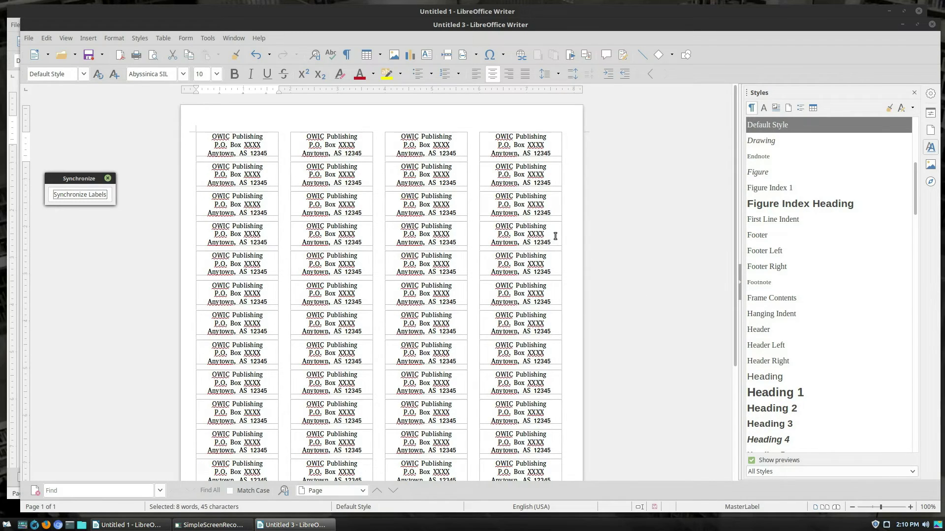
- Start a new Business Cards sheet with Avery Letter Size brand and [User] type
{"action": "left_click", "coordinate": [29, 38]}
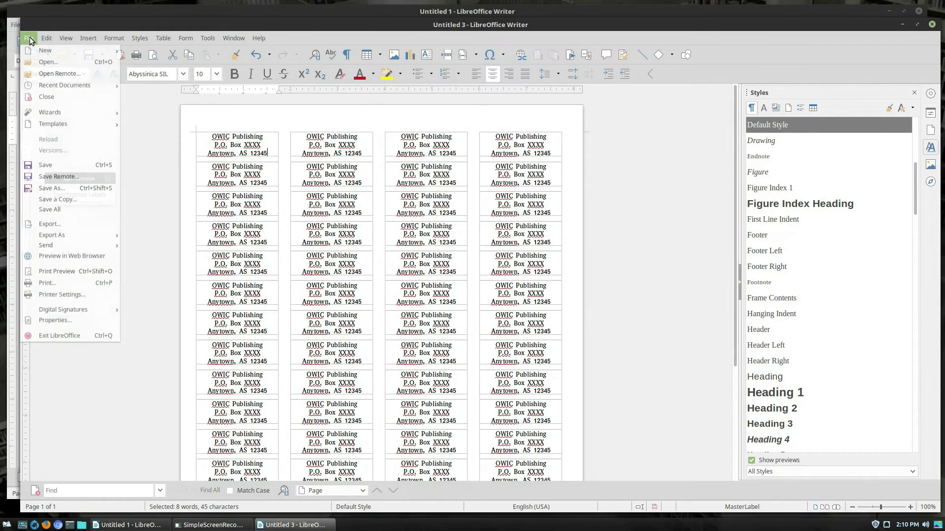
{"action": "left_click", "coordinate": [30, 39]}
{"action": "left_click", "coordinate": [29, 39]}
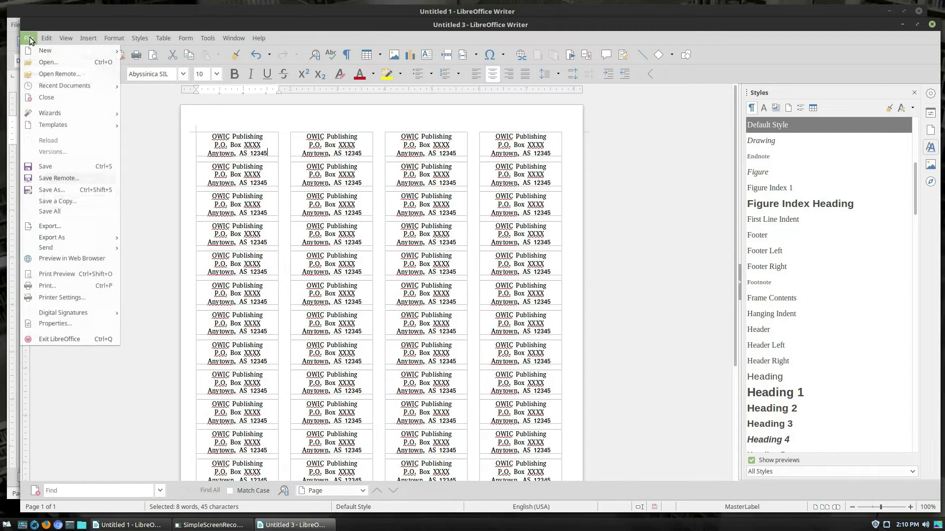
{"action": "mouse_move", "coordinate": [104, 49]}
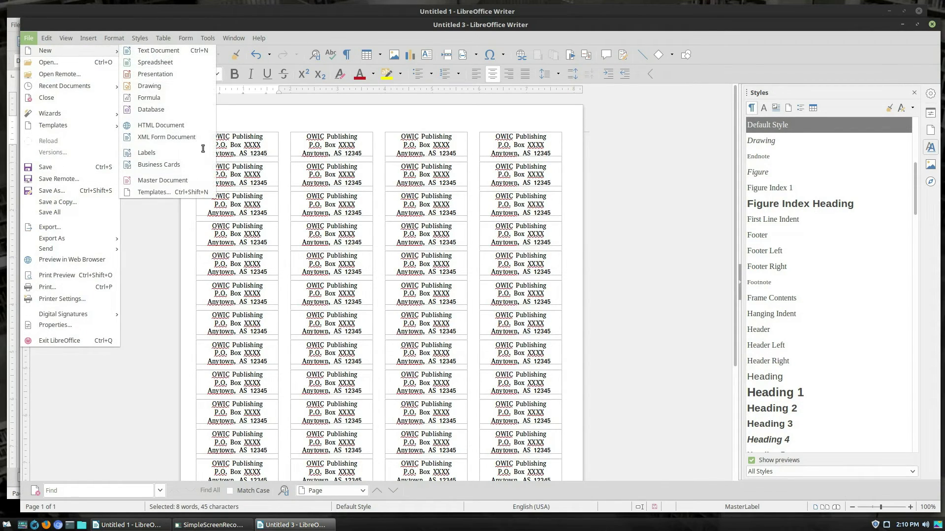
{"action": "left_click", "coordinate": [159, 165]}
{"action": "left_click", "coordinate": [346, 163]}
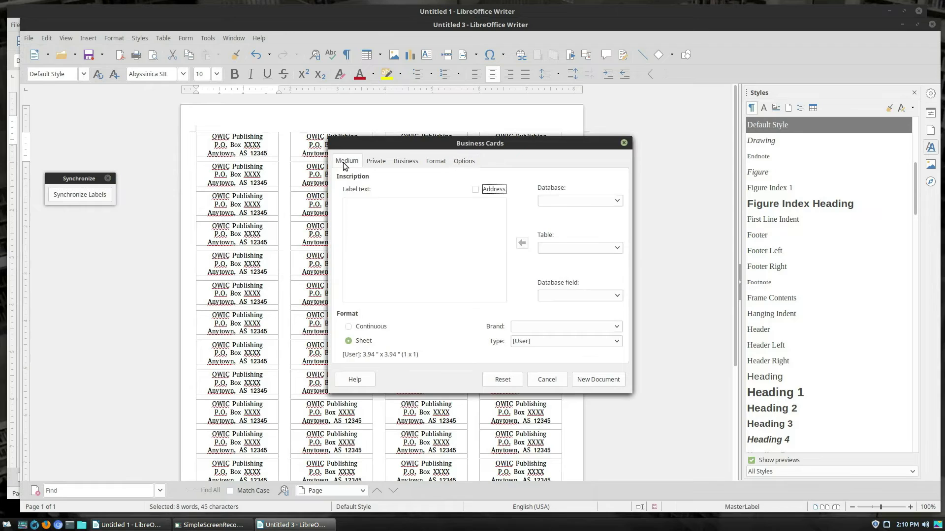
{"action": "left_click", "coordinate": [613, 328]}
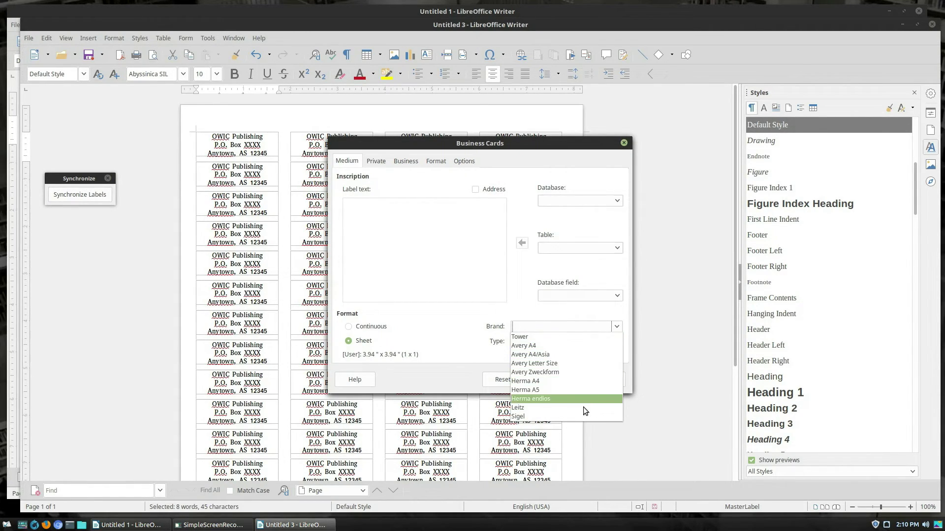
{"action": "left_click", "coordinate": [569, 364]}
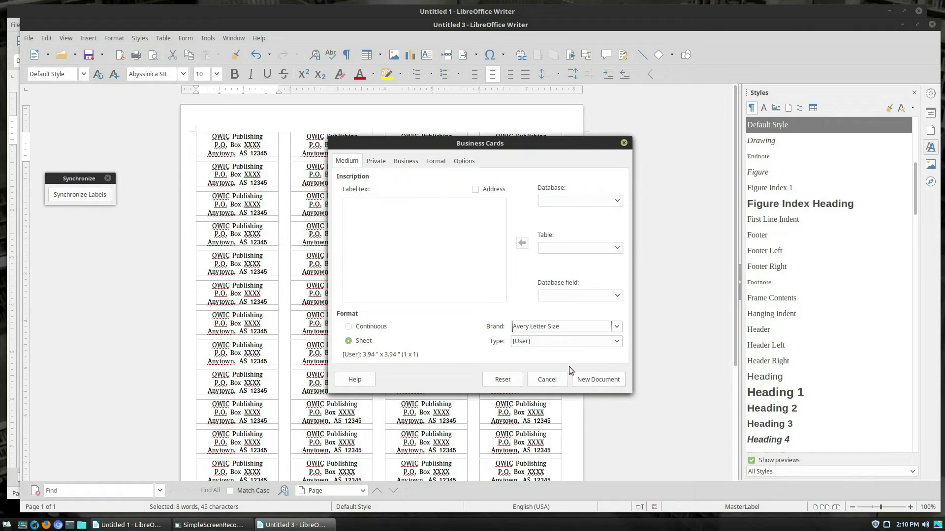
{"action": "left_click", "coordinate": [595, 342]}
{"action": "scroll", "coordinate": [583, 300], "scroll_direction": "up", "scroll_amount": 3}
{"action": "left_click", "coordinate": [421, 258]}
- Look through the Private and Business contact tabs of the Business Cards dialog
{"action": "left_click", "coordinate": [375, 163]}
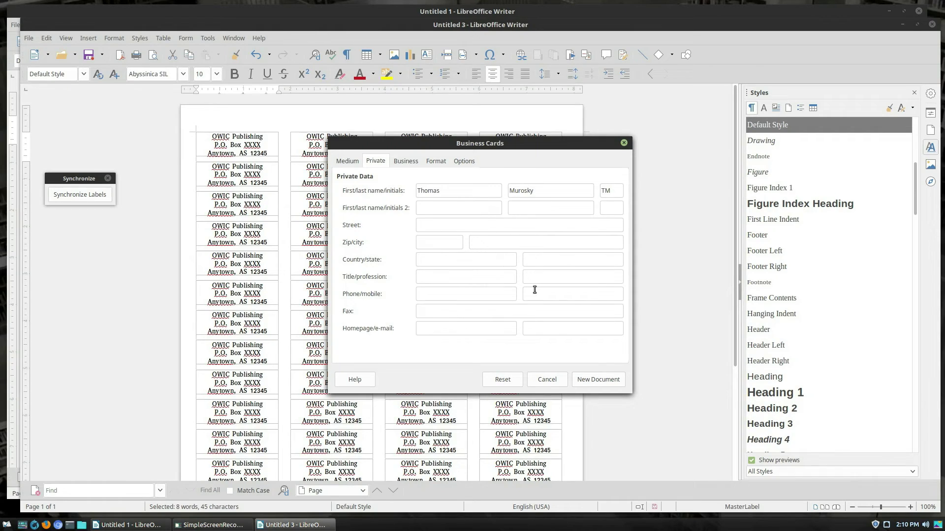
{"action": "left_click", "coordinate": [409, 161]}
{"action": "left_click", "coordinate": [354, 163]}
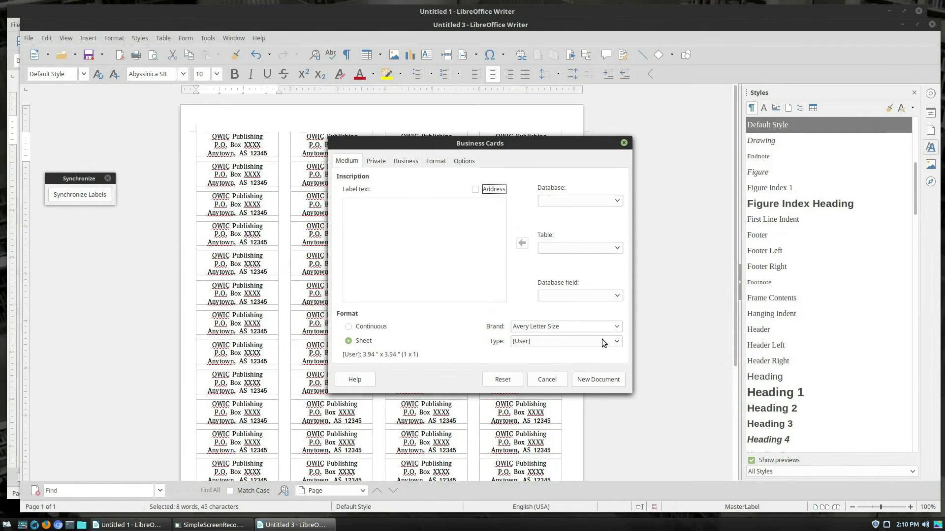
{"action": "left_click", "coordinate": [377, 162]}
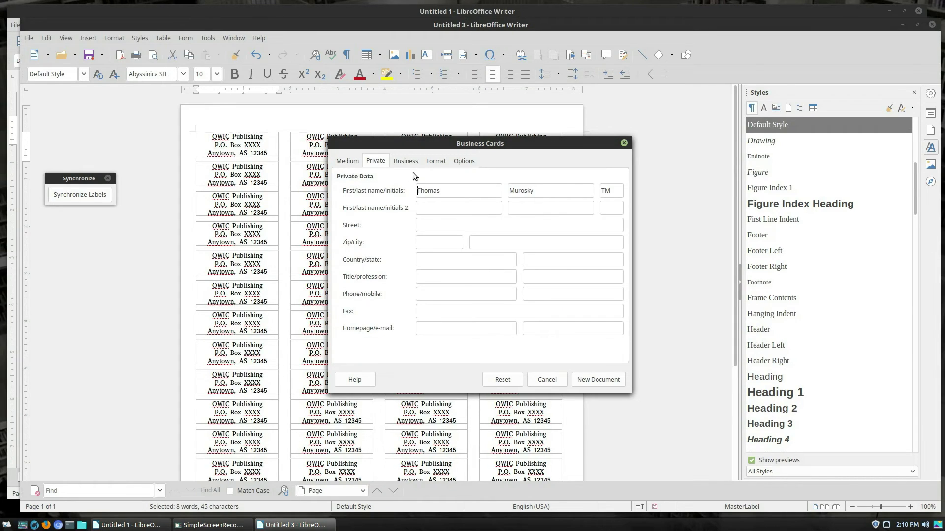
- Check the card size settings, then the Entire page and Generic Printer options
{"action": "left_click", "coordinate": [408, 161]}
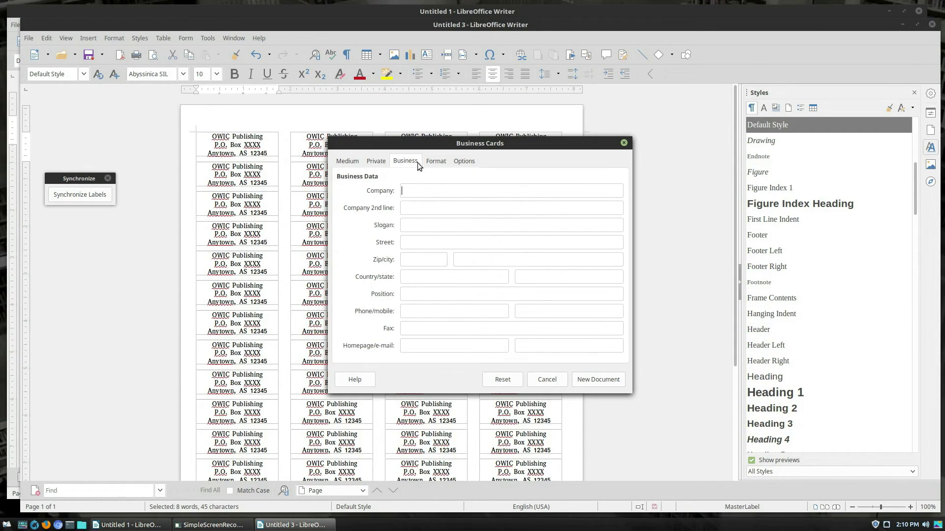
{"action": "left_click", "coordinate": [447, 161]}
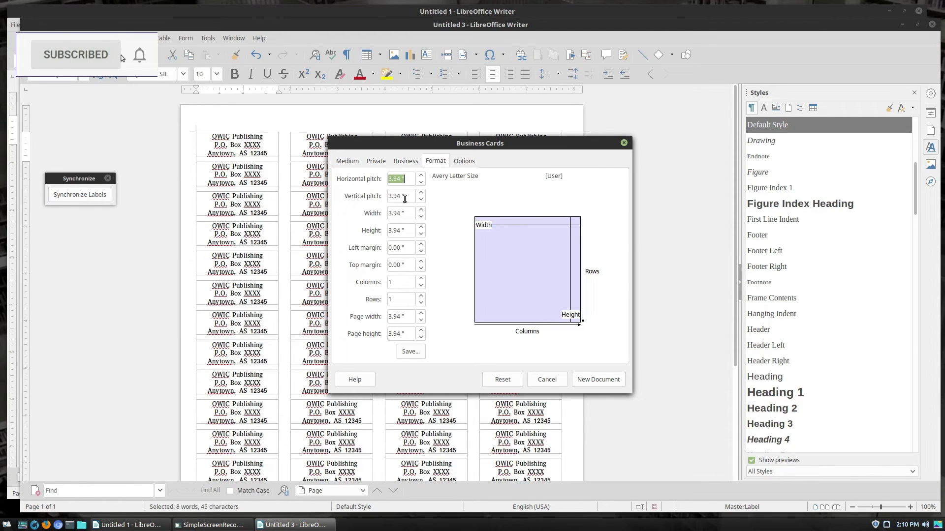
{"action": "left_click", "coordinate": [465, 161]}
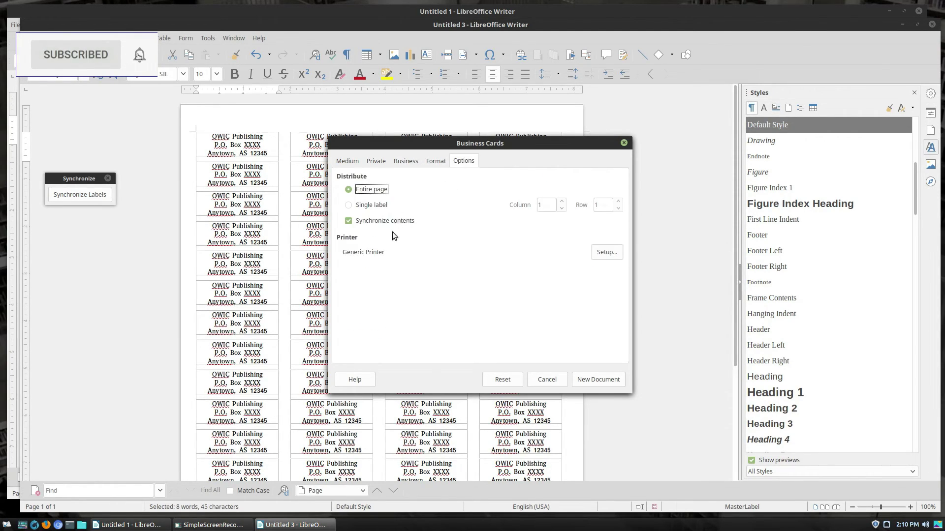